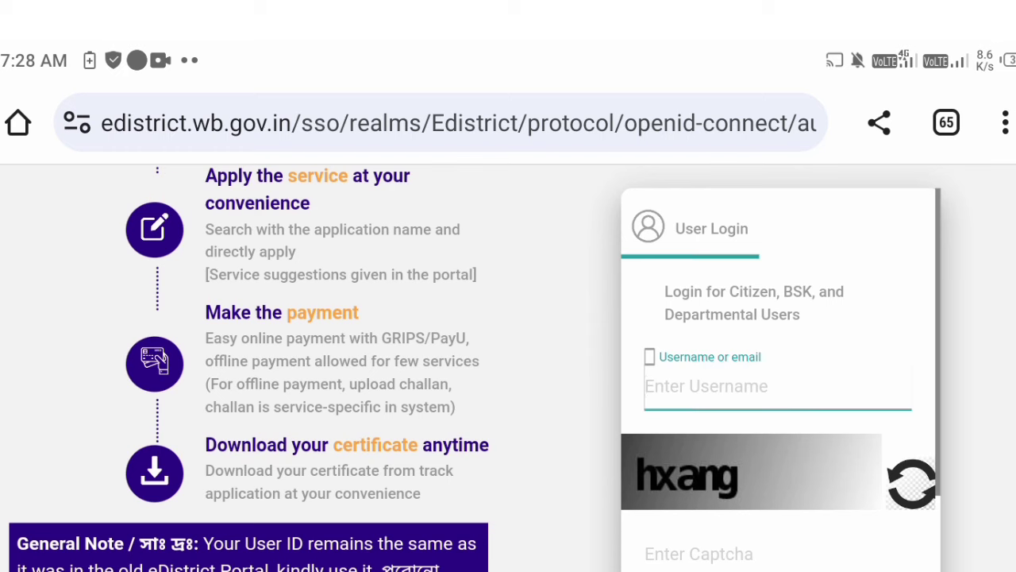
Step: Look over the user login form, including the username and captcha fields and the sign-in and registration options
click(1010, 204)
click(929, 254)
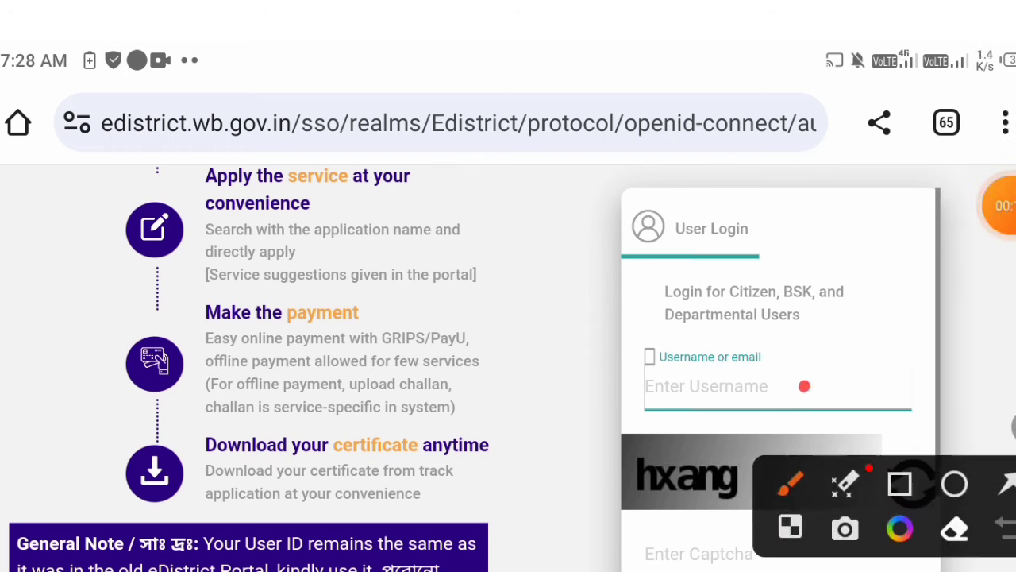
drag(804, 385, 874, 305)
click(1012, 465)
scroll(779, 381, down, 2)
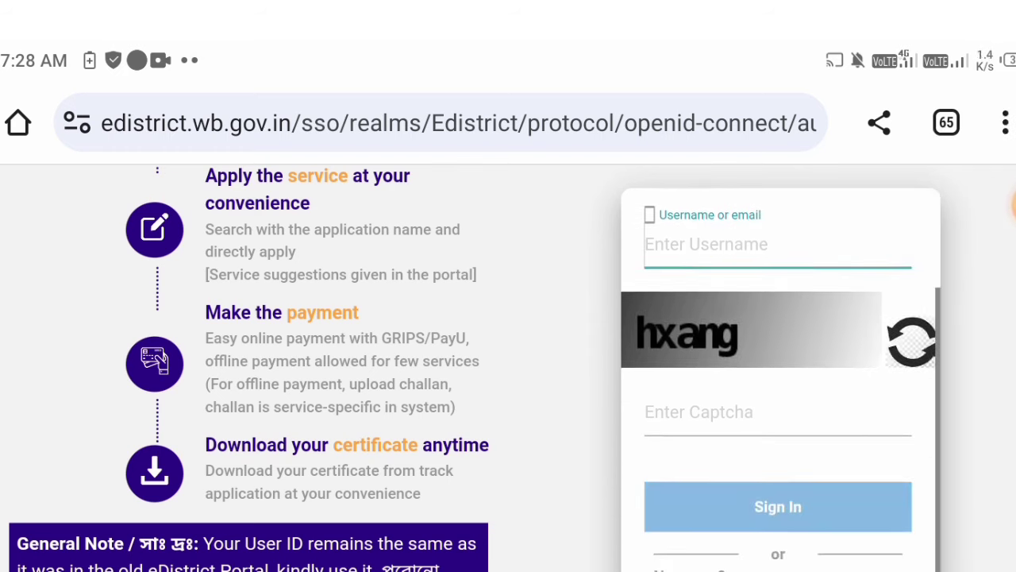
scroll(779, 381, down, 1)
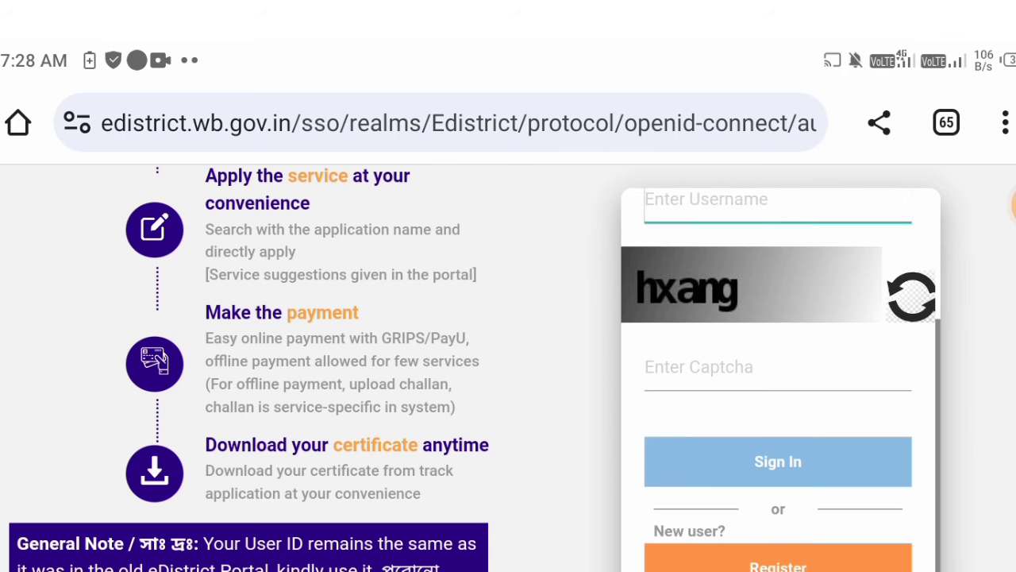
scroll(508, 365, down, 3)
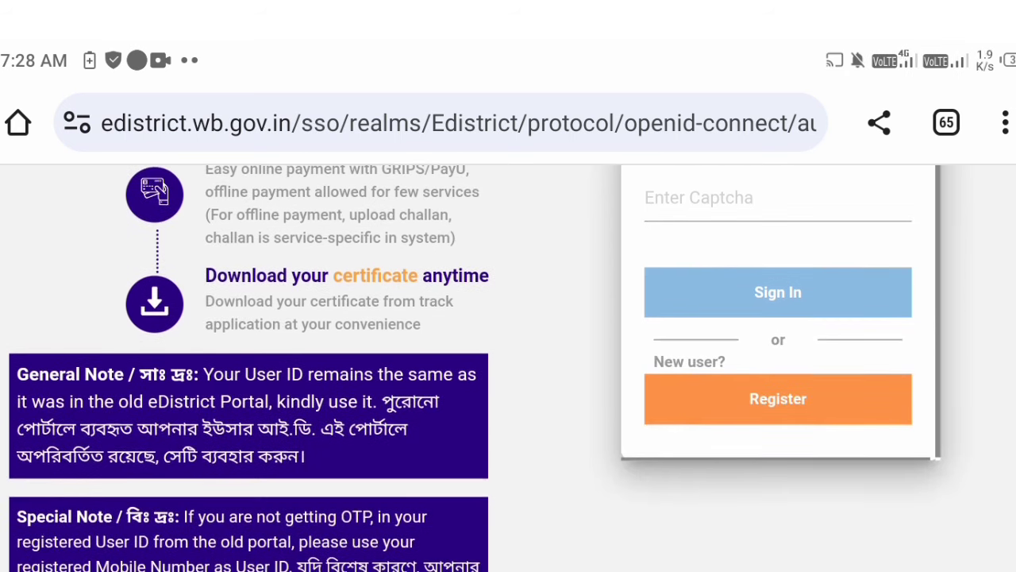
click(1010, 206)
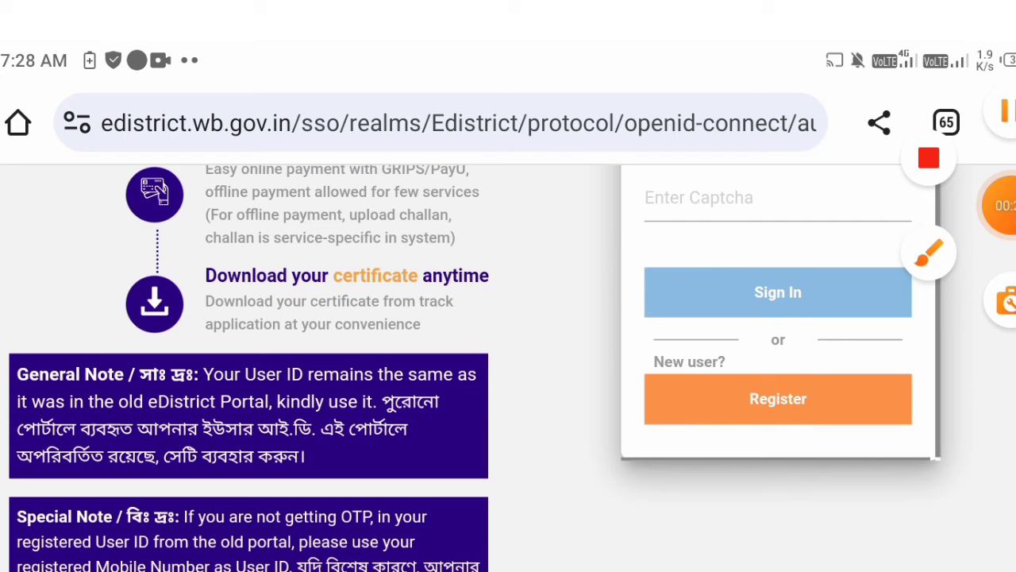
click(1007, 205)
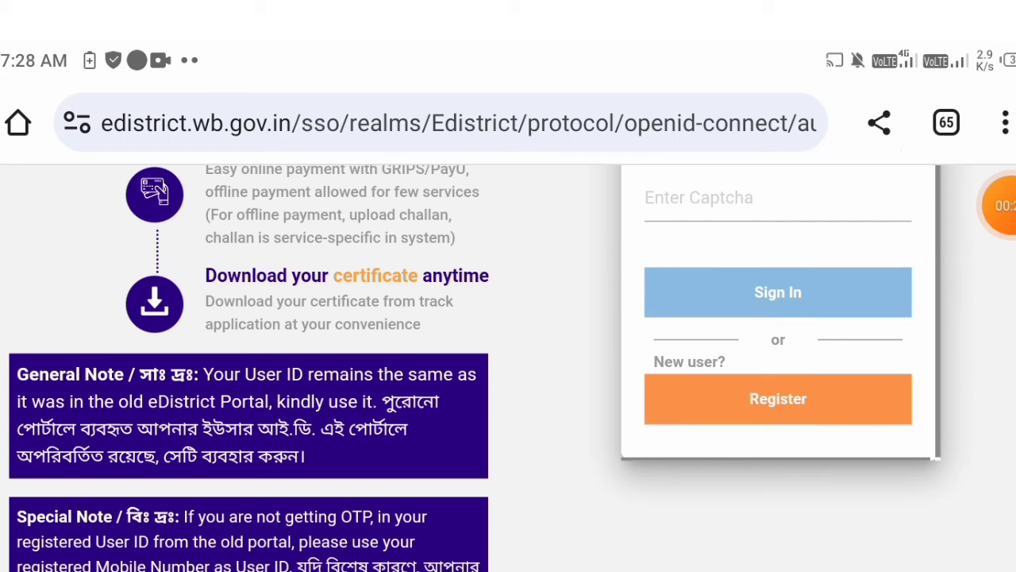
Step: Open the new user registration form from the login page
scroll(508, 365, down, 1)
click(1002, 206)
click(927, 254)
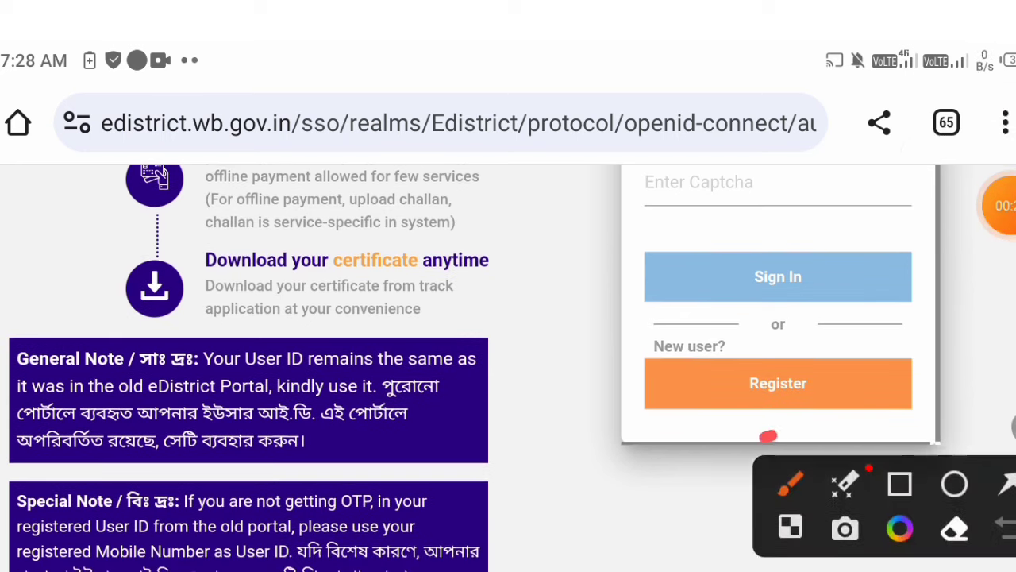
drag(768, 436, 702, 401)
click(1004, 528)
click(778, 384)
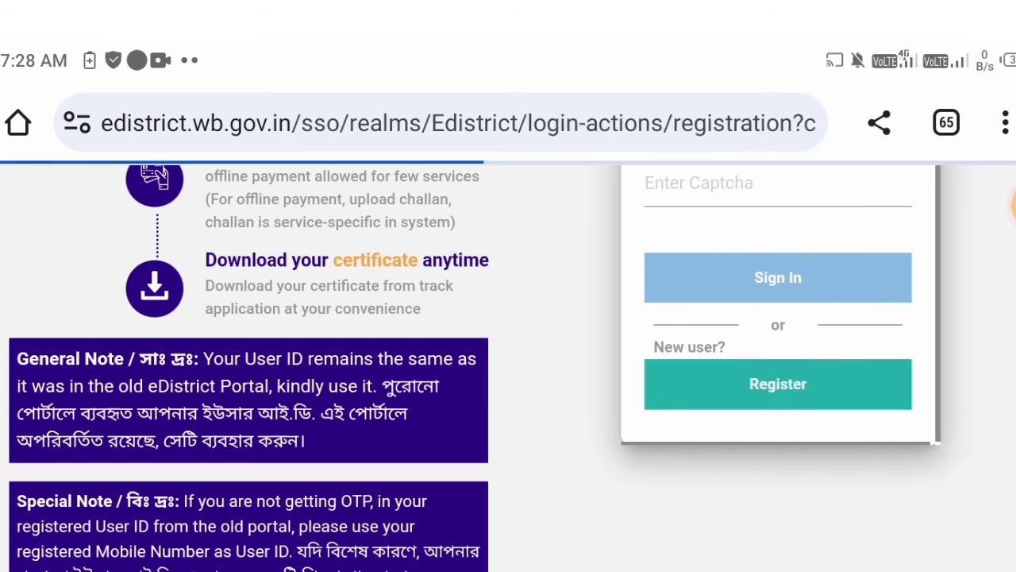
Step: Examine the first name, last name and email fields of the registration form
scroll(780, 373, down, 1)
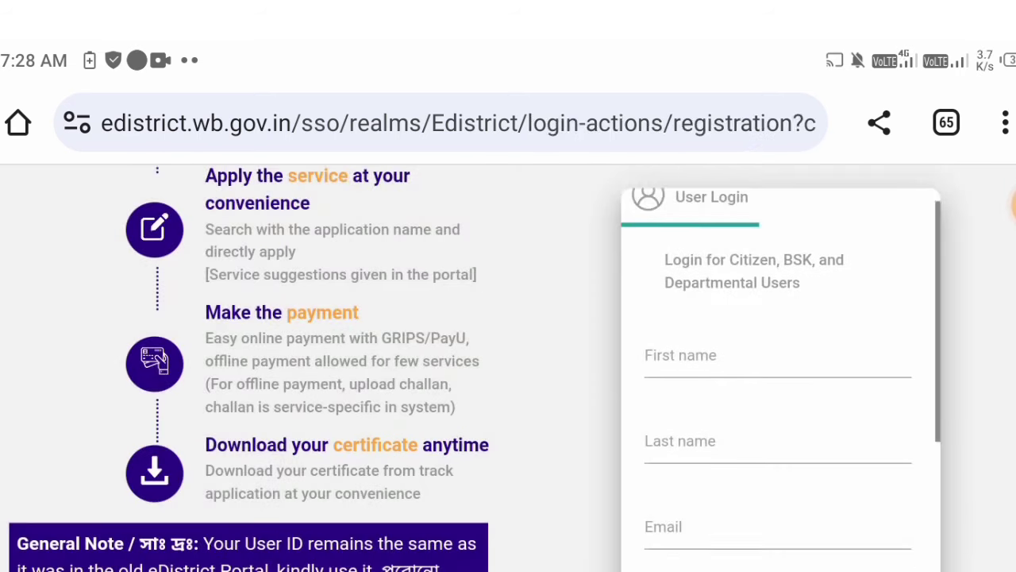
click(1009, 205)
click(927, 254)
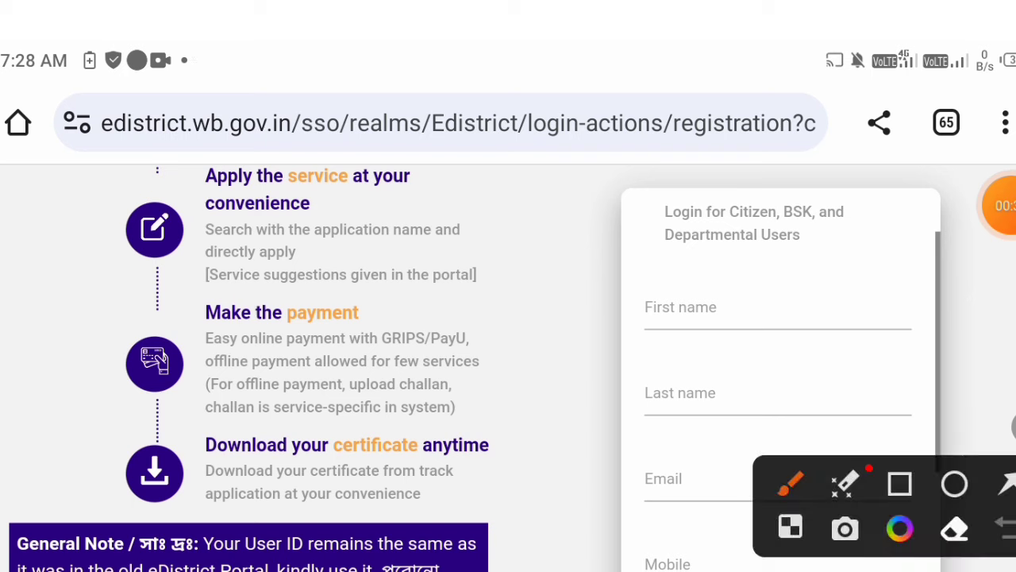
drag(824, 309, 895, 251)
drag(796, 388, 833, 355)
drag(705, 478, 739, 456)
click(1013, 427)
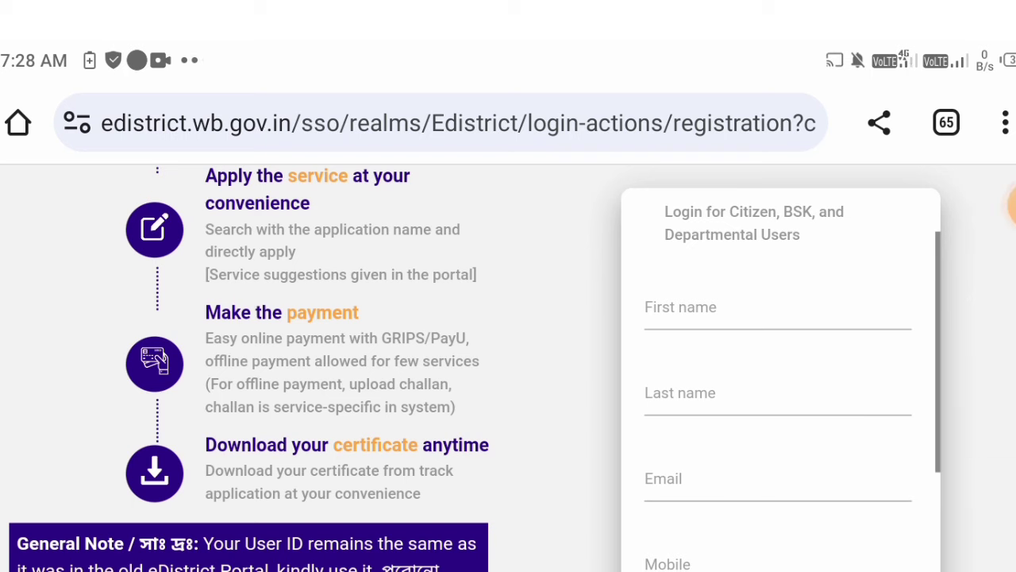
Step: Examine the mobile, date of birth and username fields in the rest of the registration form
scroll(780, 373, down, 4)
click(1004, 205)
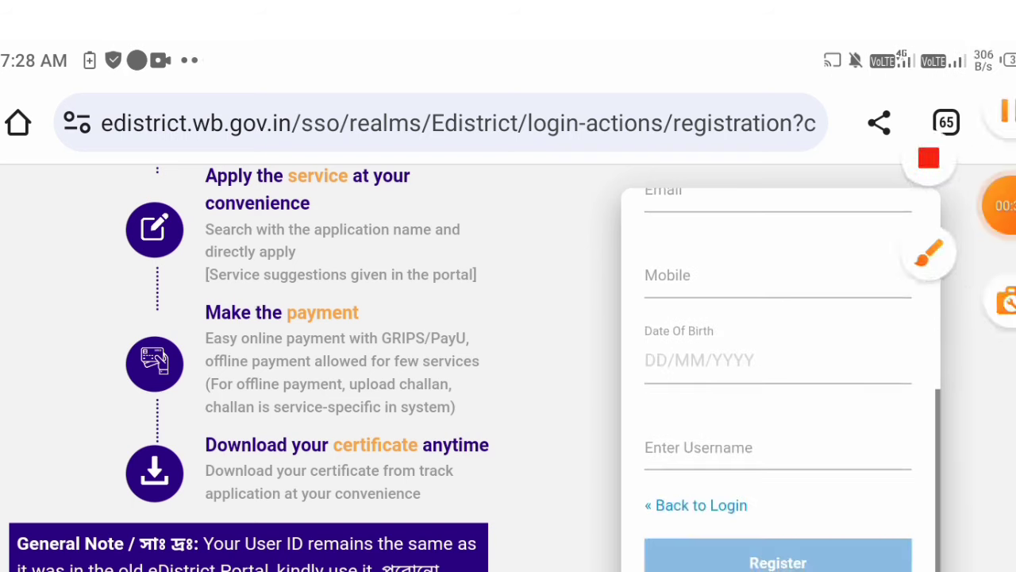
click(924, 254)
drag(821, 290, 889, 239)
drag(810, 351, 884, 297)
drag(723, 463, 768, 419)
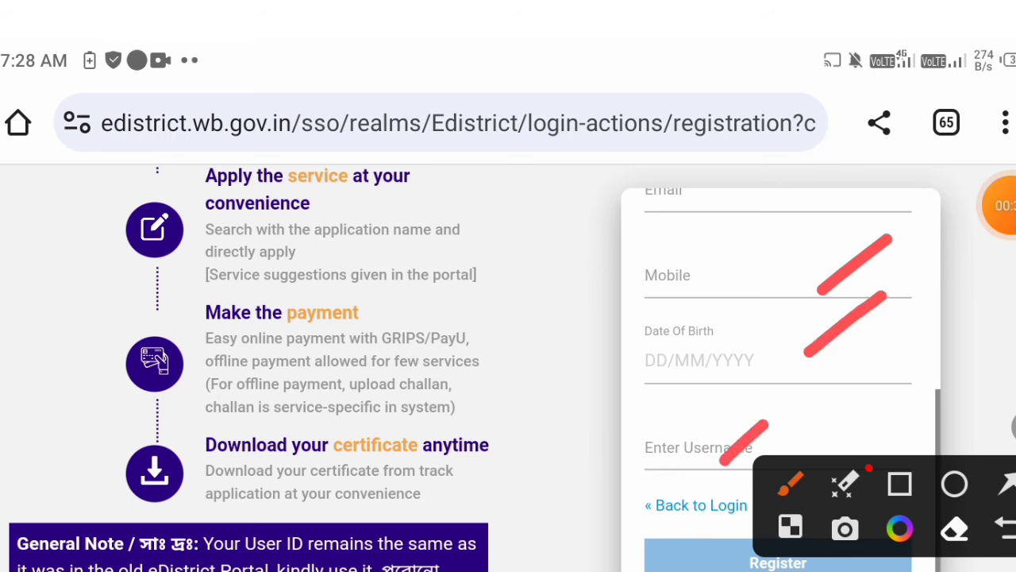
click(1014, 427)
scroll(477, 317, down, 2)
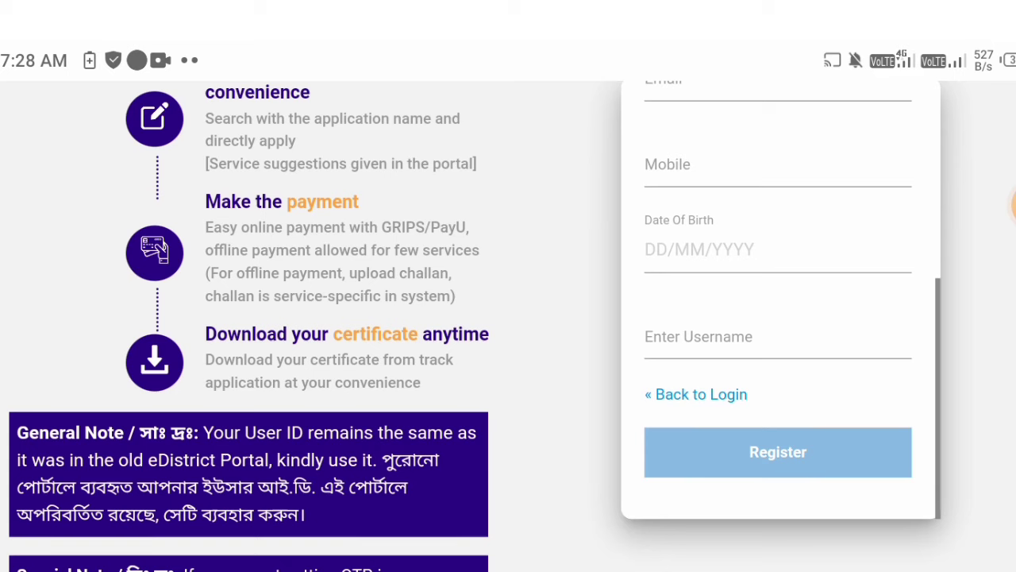
Step: Return from the registration form to the user login form
click(695, 394)
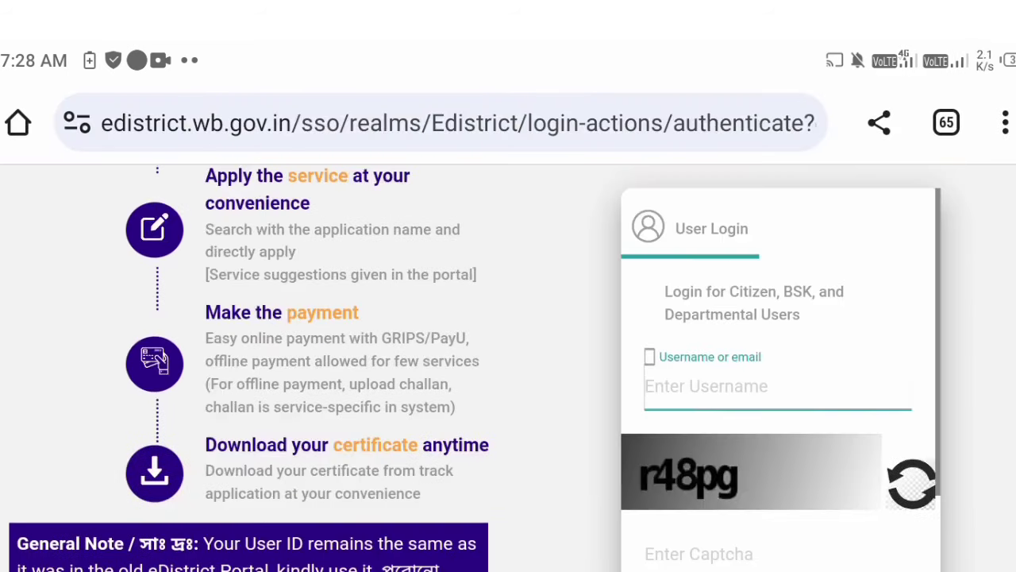
scroll(477, 365, down, 2)
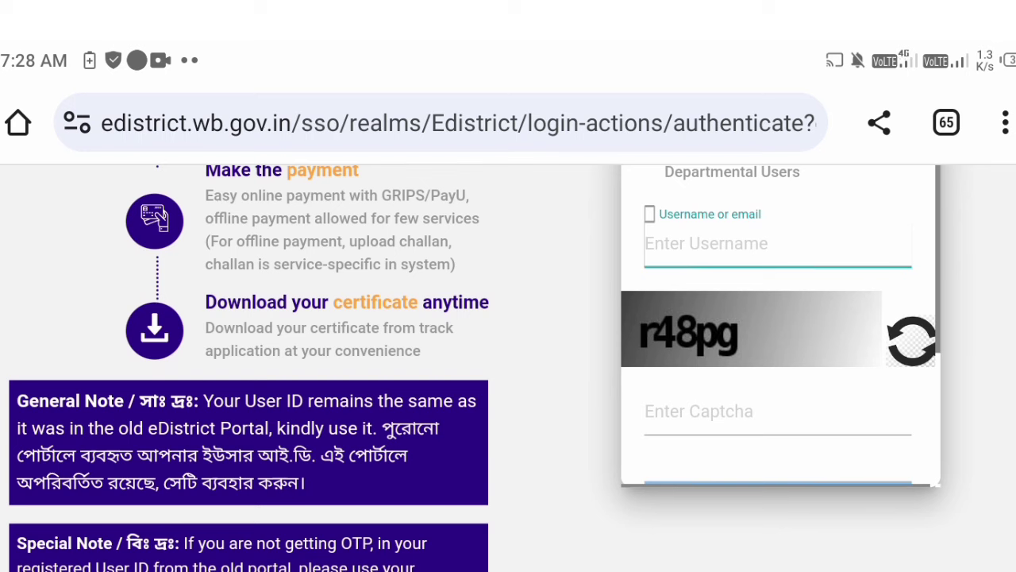
scroll(781, 325, down, 3)
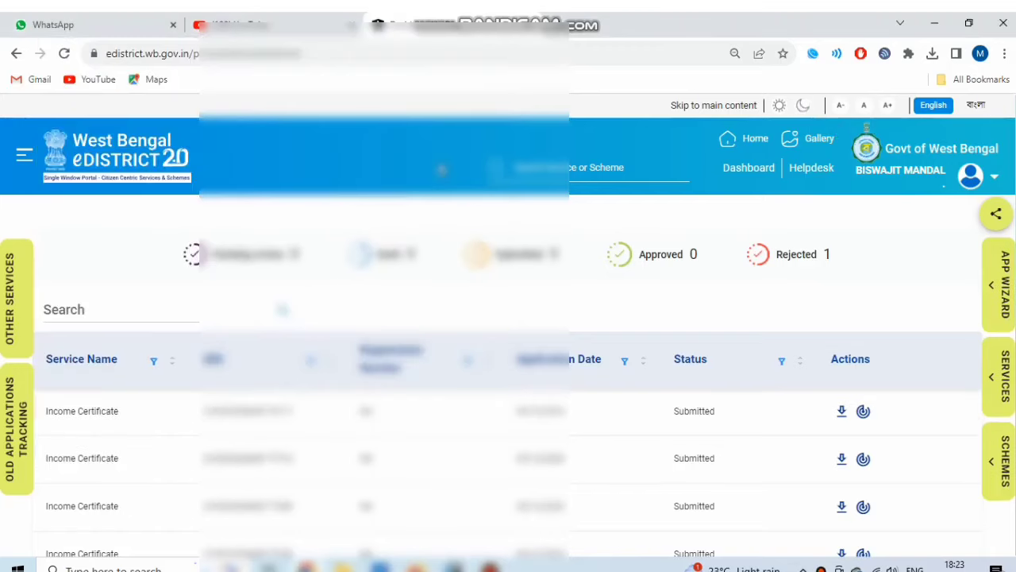
Step: Open the Local Residence (Domicile) Certificate application from the Certificates services and accept its requirements
click(1002, 389)
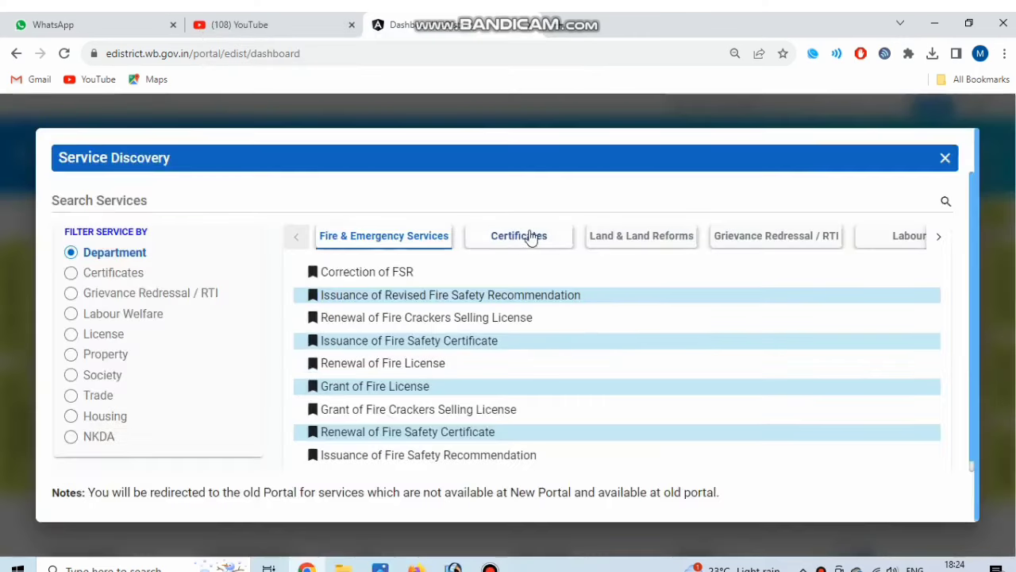
click(522, 239)
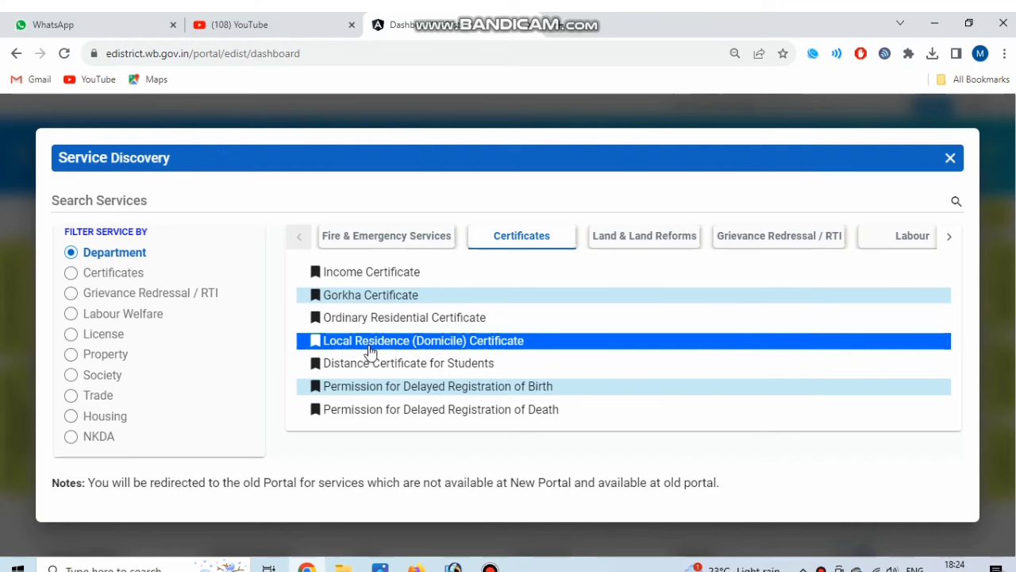
click(468, 343)
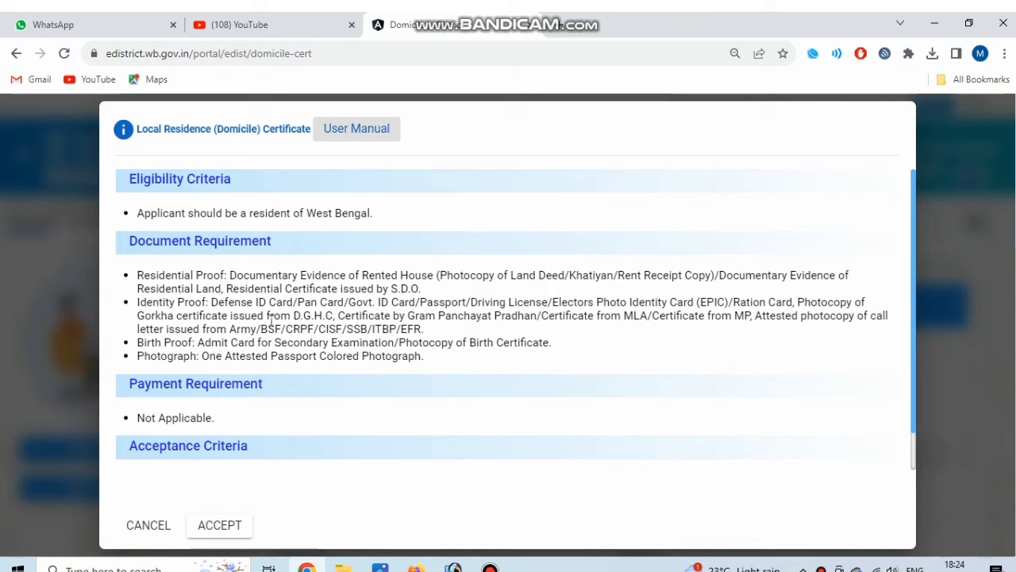
click(241, 529)
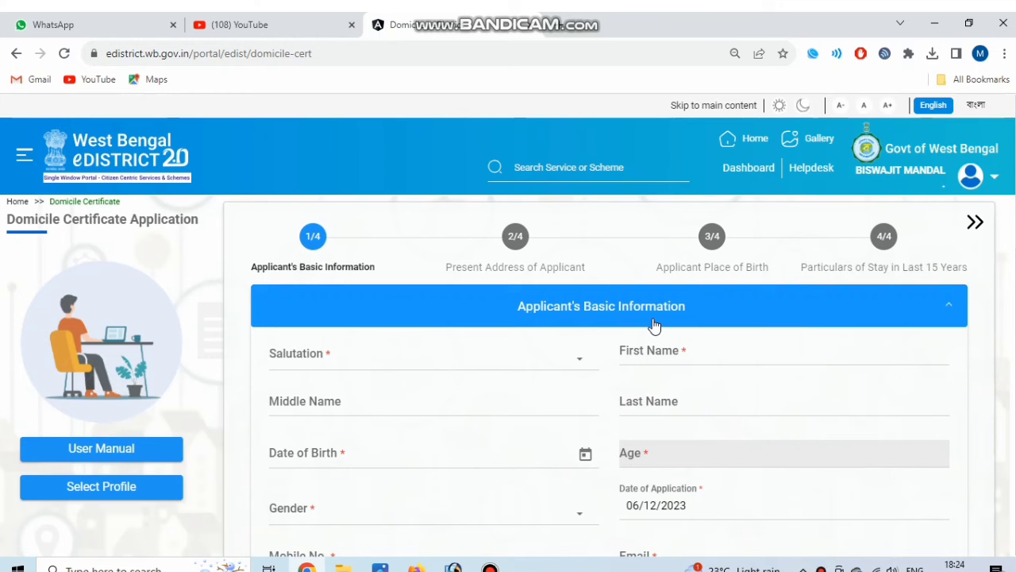
Step: Set the applicant's salutation to Mr. in the basic information section
click(354, 359)
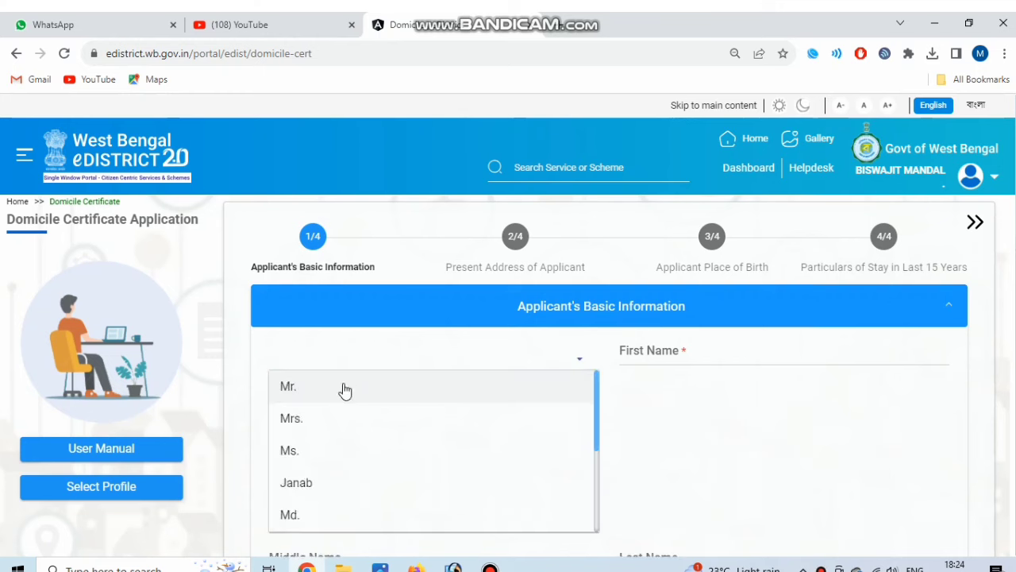
click(344, 387)
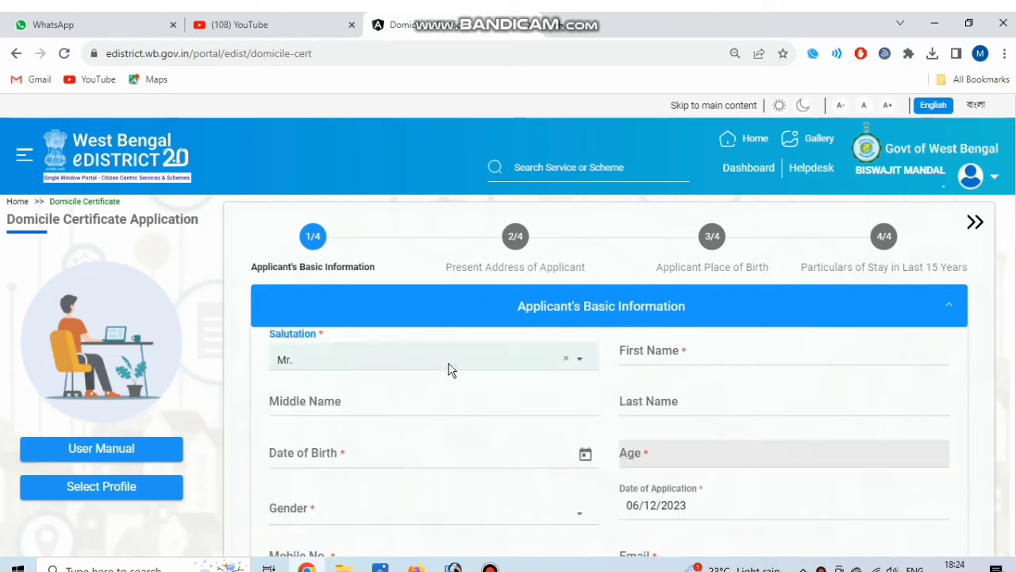
scroll(669, 355, down, 1)
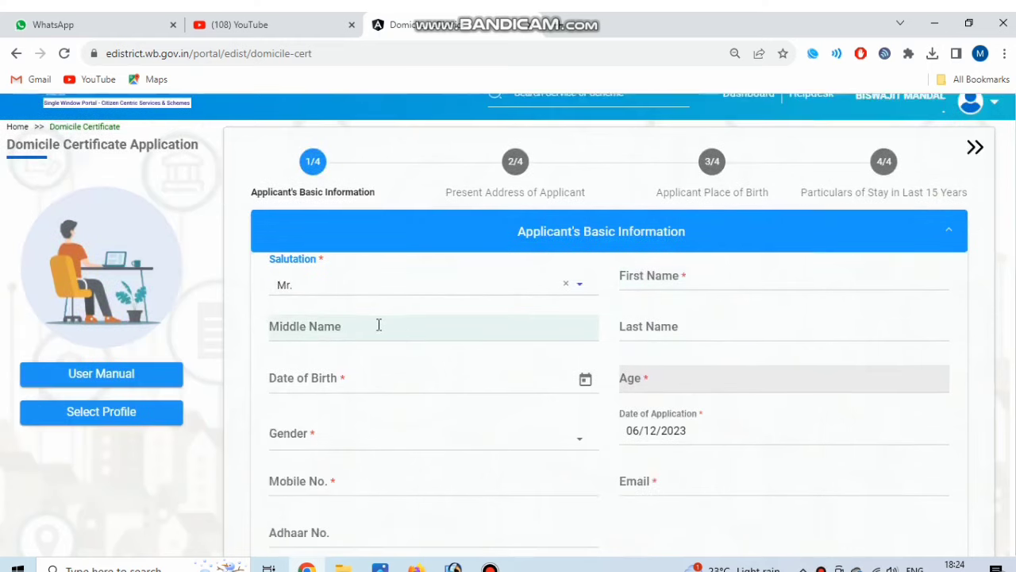
click(690, 324)
scroll(689, 324, down, 1)
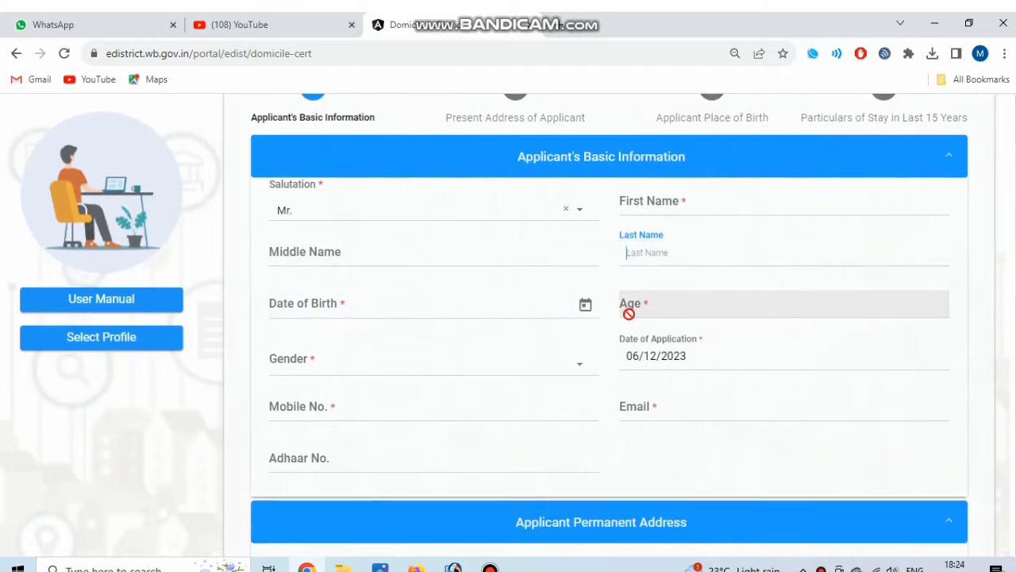
Step: Pick the applicant's date of birth from the calendar, choosing the year, month and day
click(585, 306)
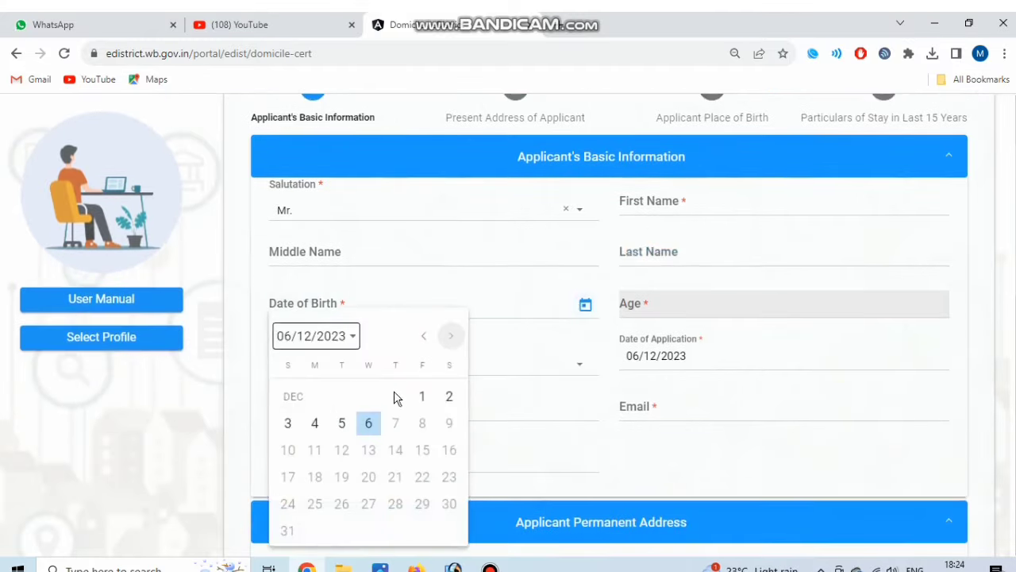
click(585, 304)
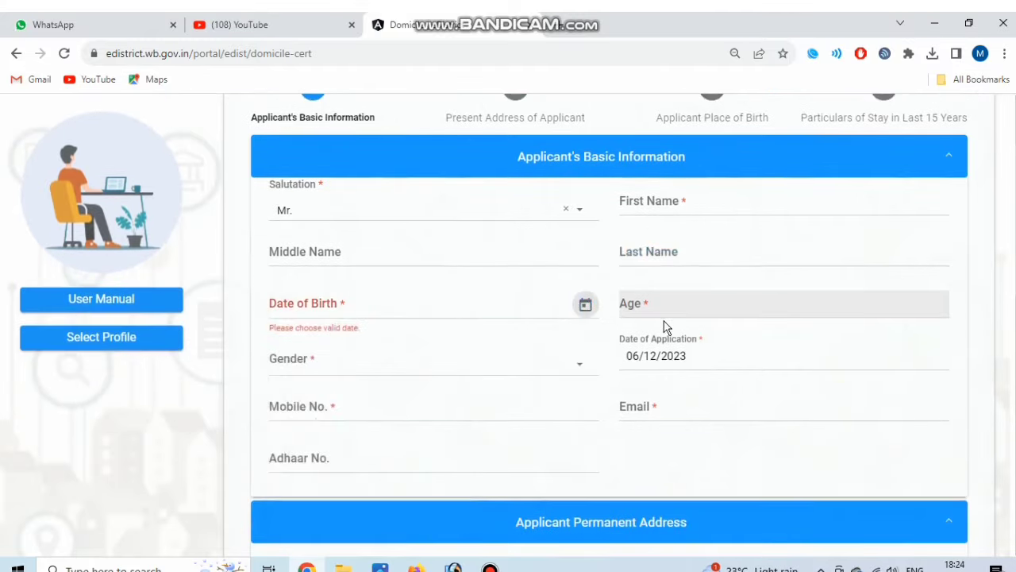
click(574, 309)
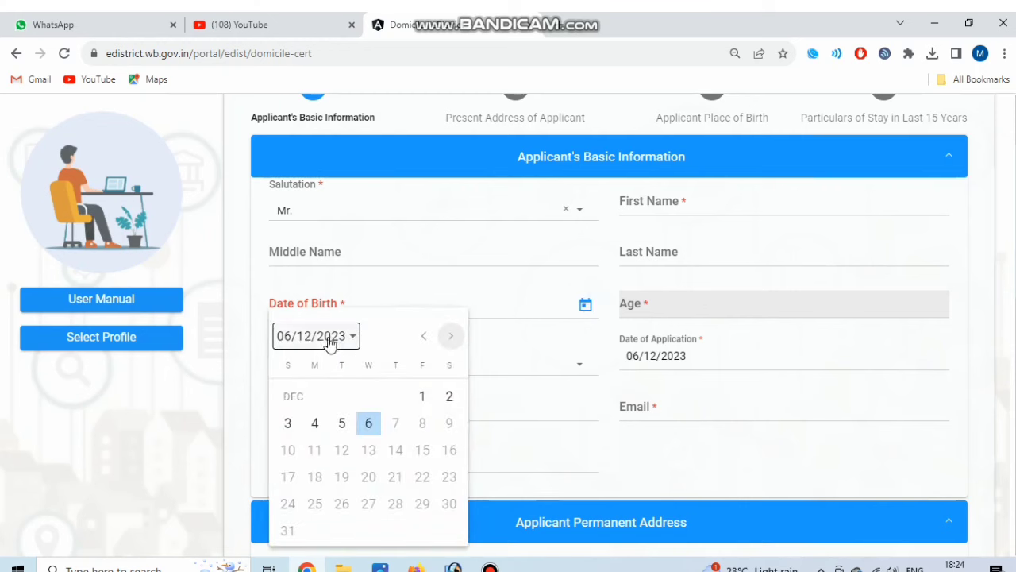
click(331, 341)
click(424, 336)
click(424, 336)
click(424, 336)
click(393, 406)
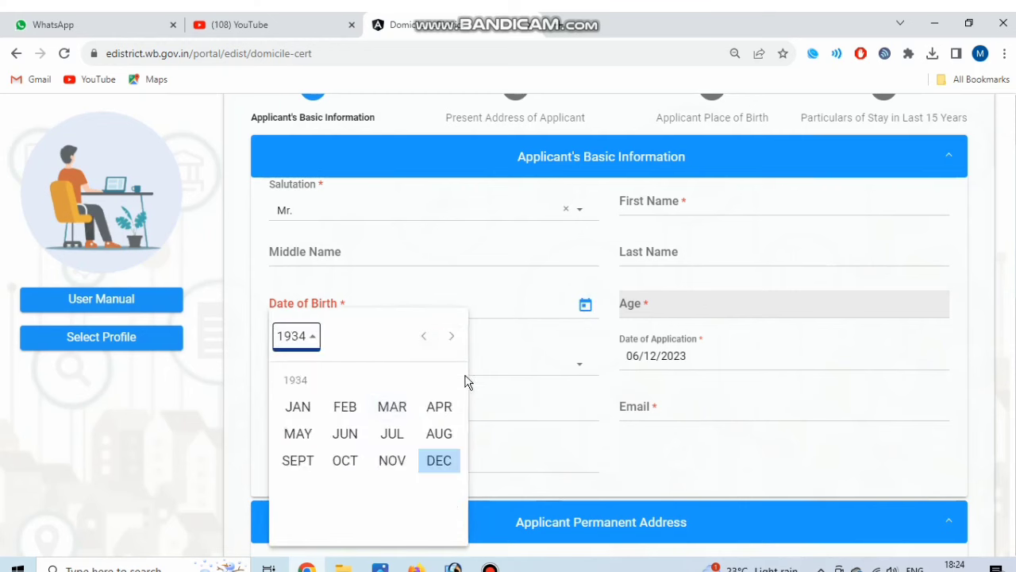
click(392, 407)
click(426, 422)
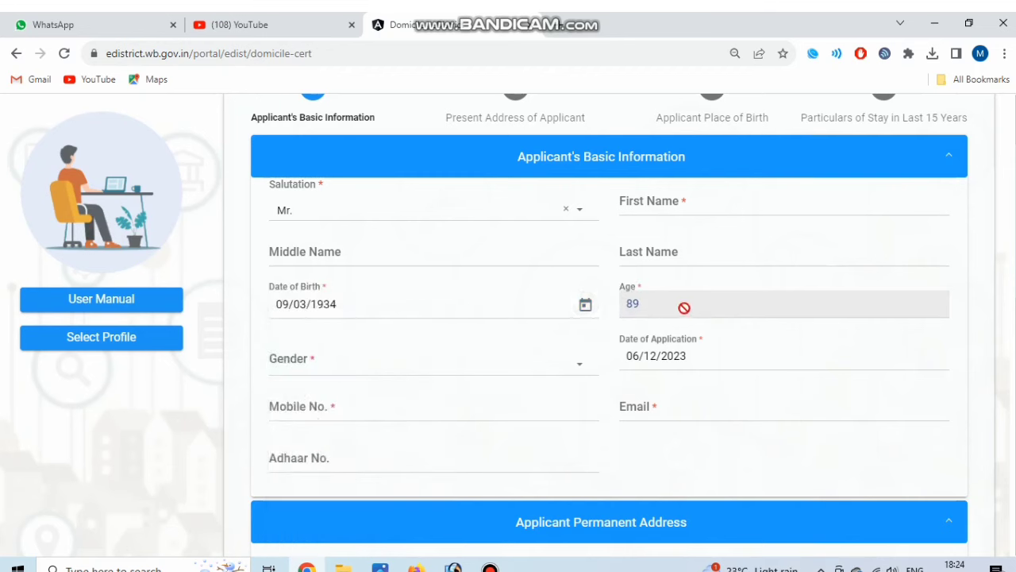
Step: Set the applicant's gender to Male
click(427, 365)
click(363, 395)
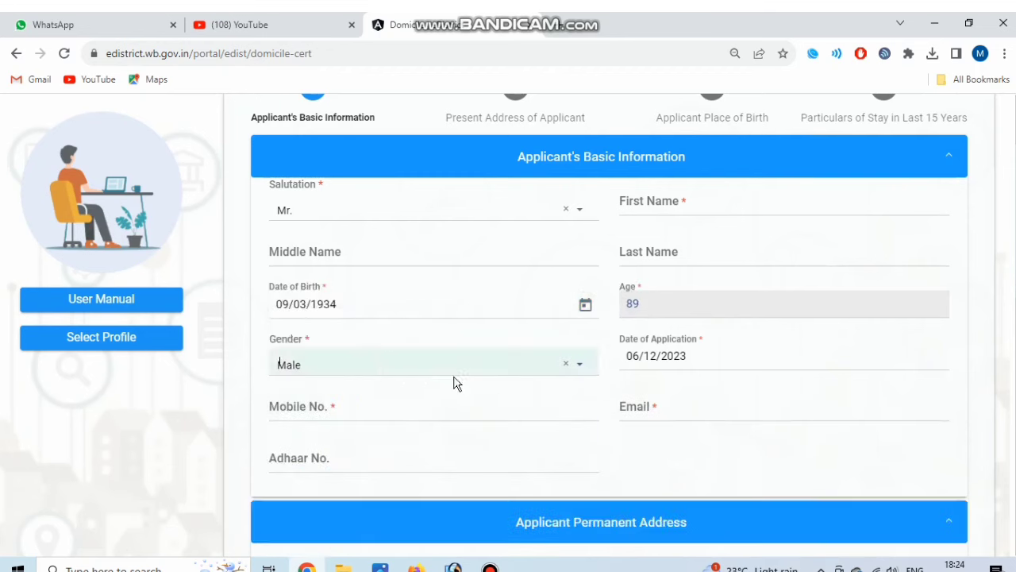
scroll(681, 388, down, 1)
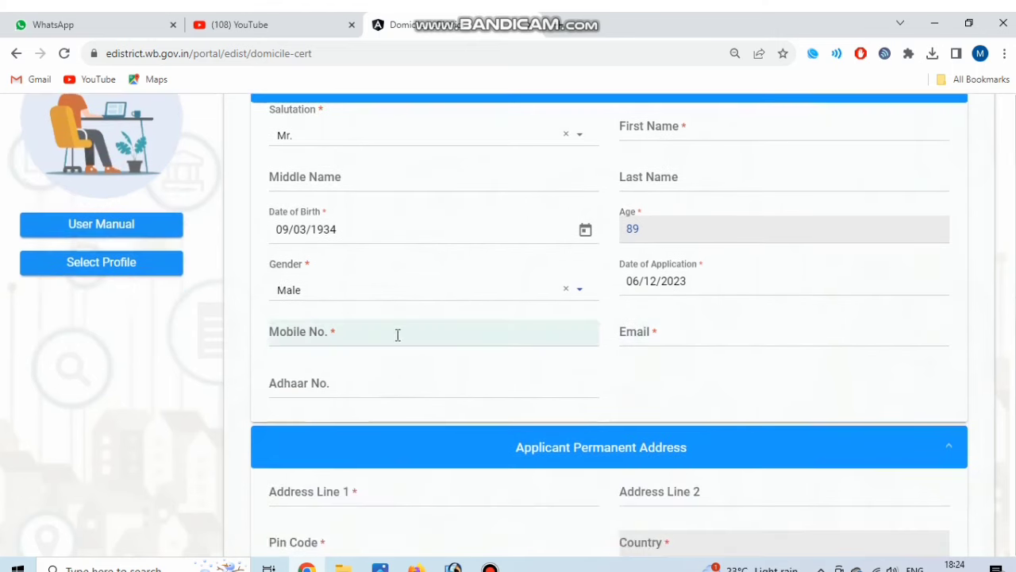
Step: Go through the mobile number, email and Adhaar number fields without filling them in, down to the permanent address section
click(398, 334)
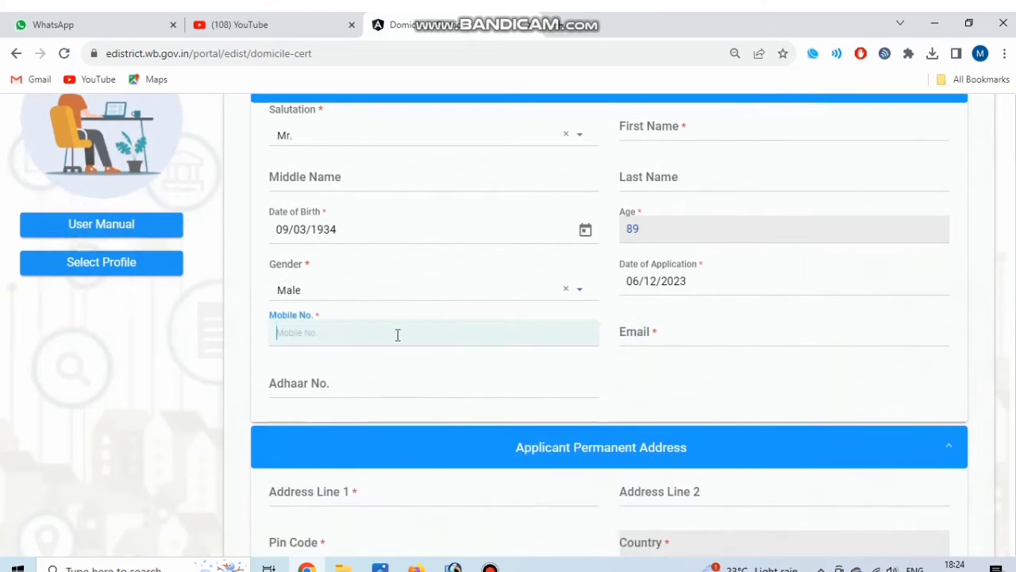
click(659, 336)
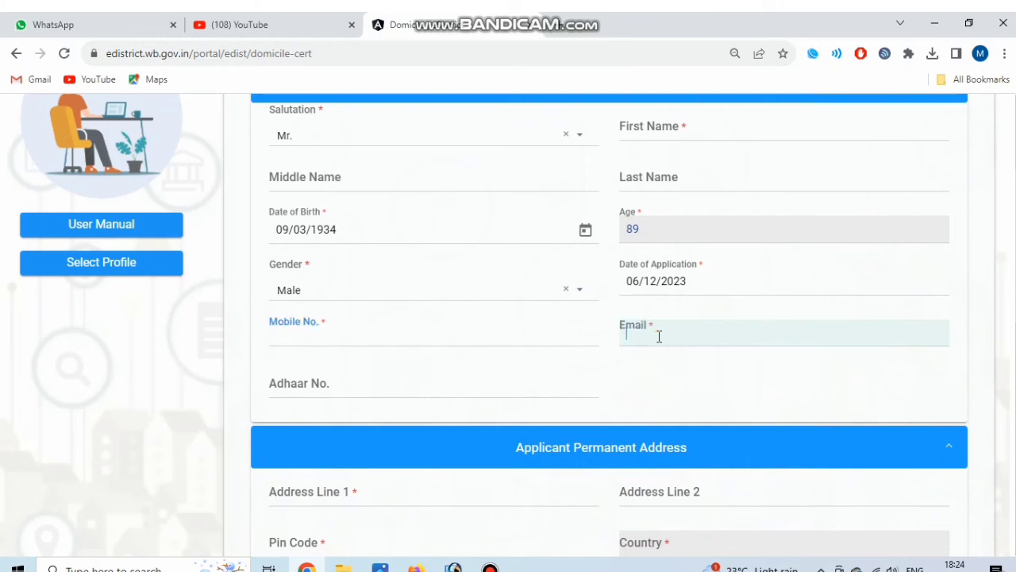
click(462, 397)
scroll(739, 381, down, 2)
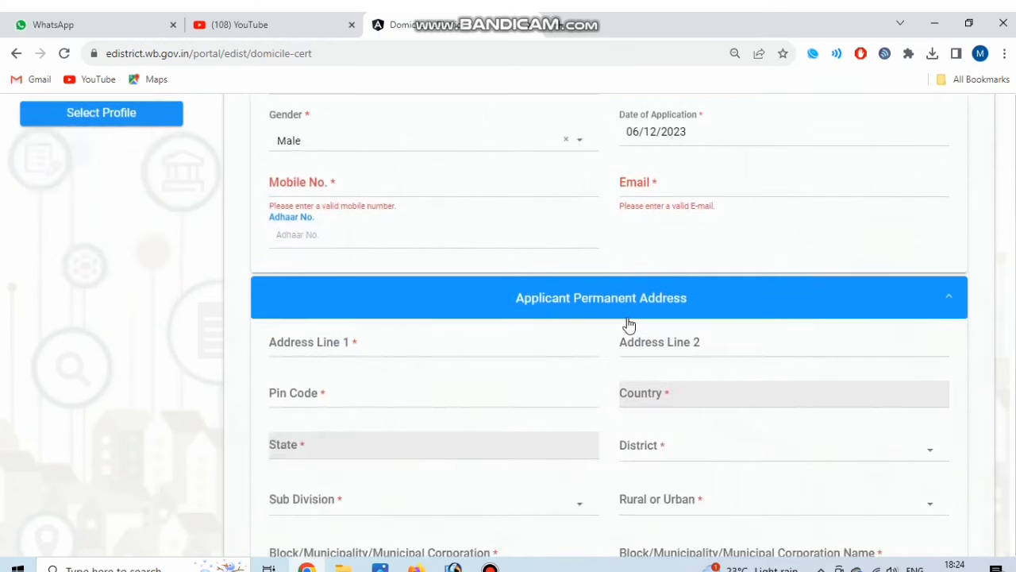
Step: Fill in the permanent address line 1 and postal code from the saved address suggestion
click(461, 344)
click(455, 379)
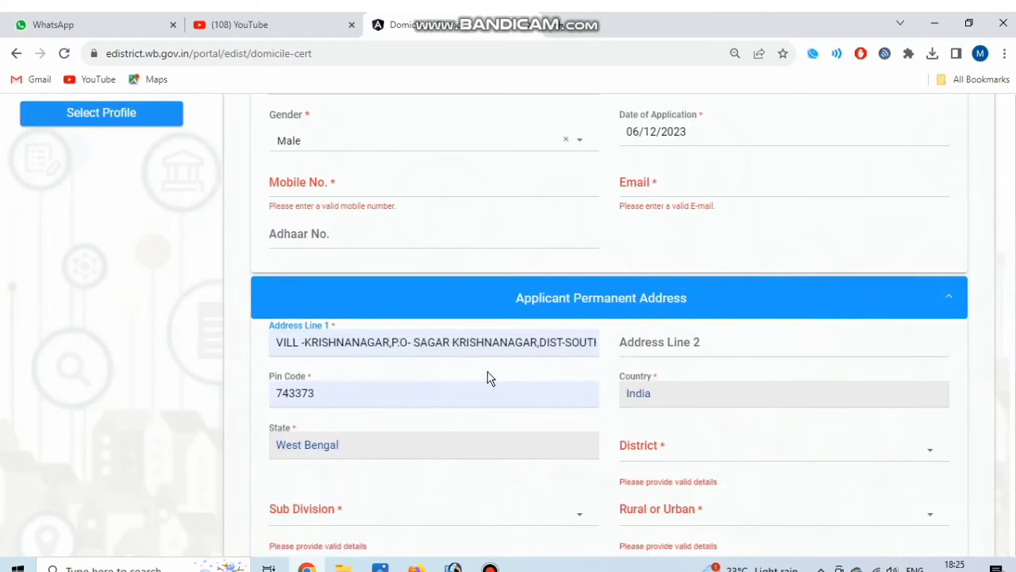
scroll(432, 397, down, 1)
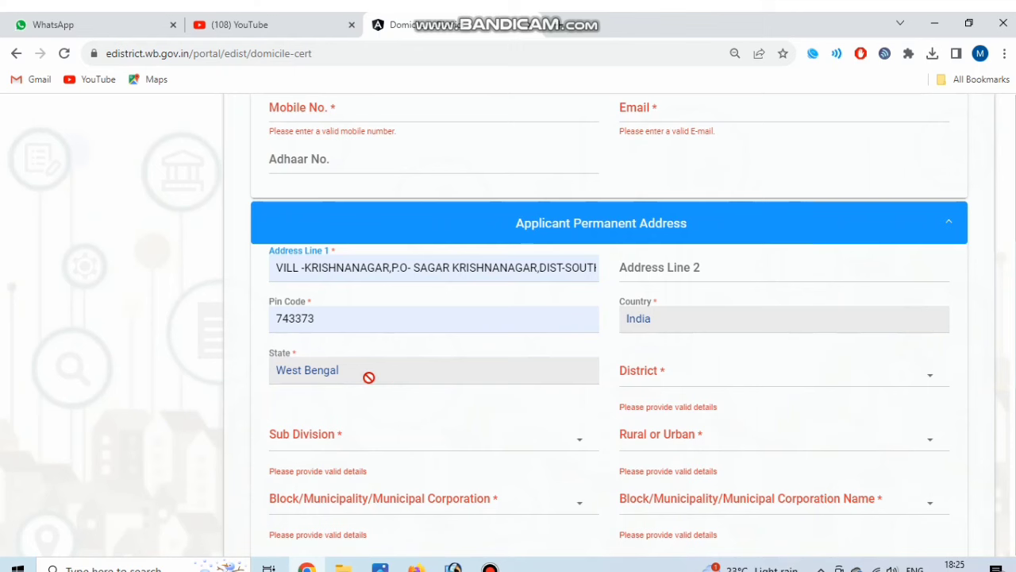
drag(369, 378, 310, 377)
Step: Set the permanent address district to South 24 Parganas and the sub division to Diamond Harbour
click(718, 383)
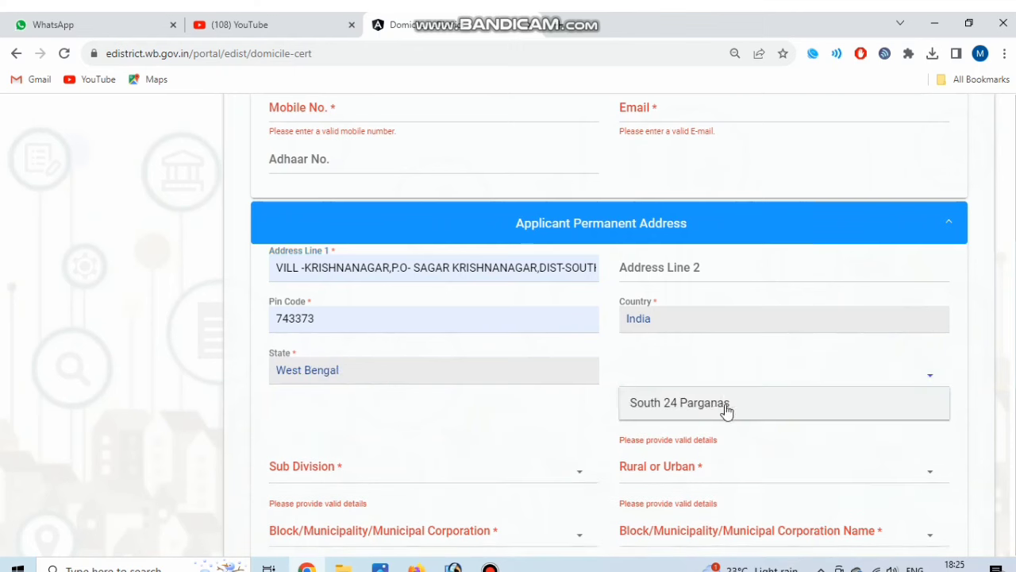
click(723, 405)
scroll(721, 402, down, 1)
click(387, 363)
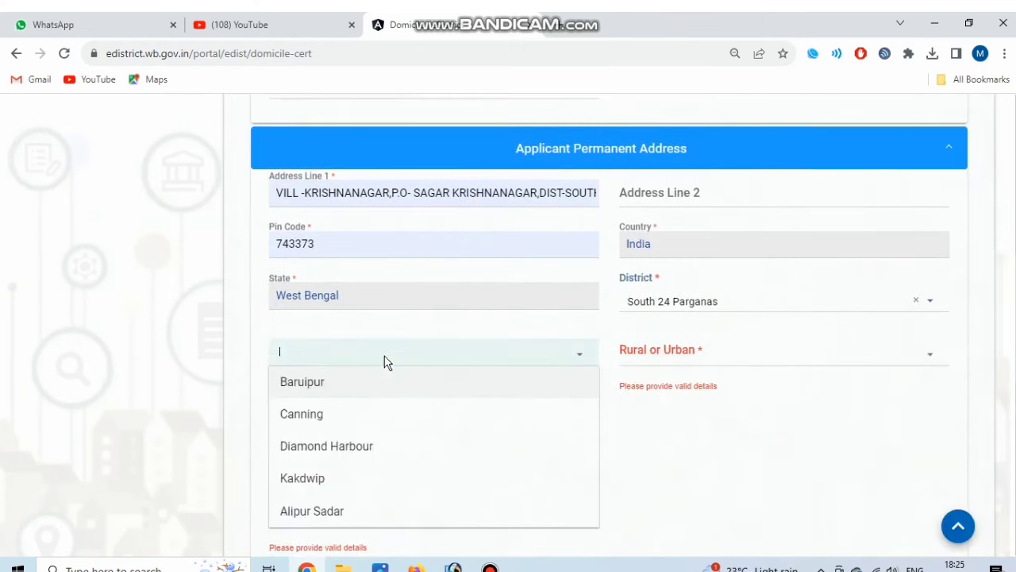
click(353, 446)
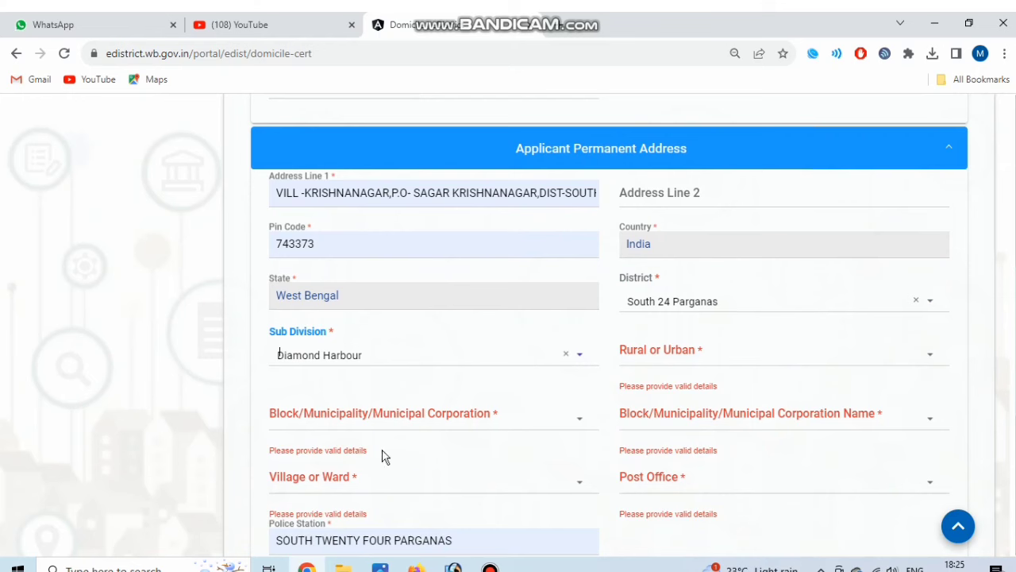
Step: Set the permanent address area type to Rural
click(709, 358)
click(685, 386)
scroll(690, 376, down, 1)
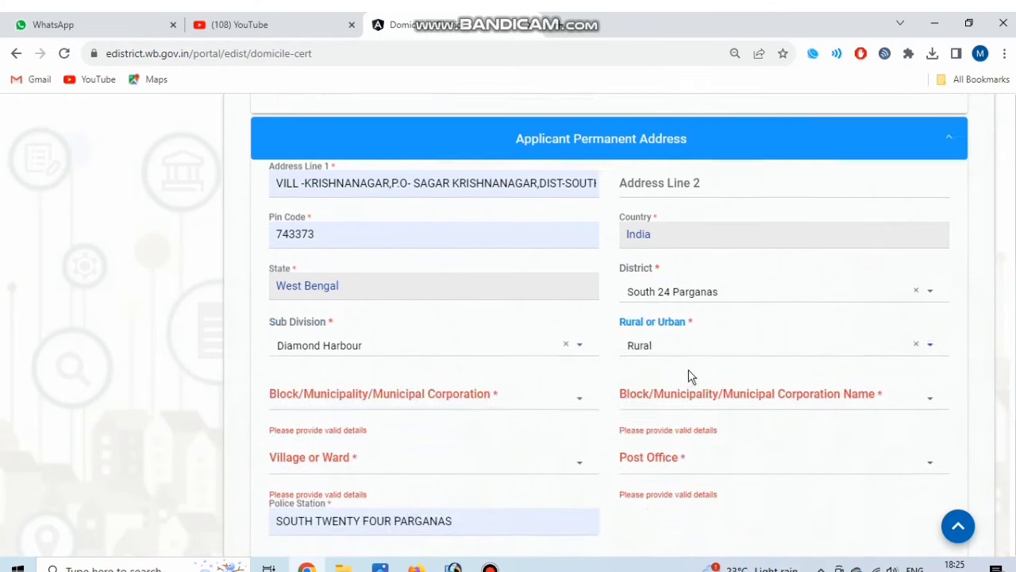
Step: Set the permanent address local body type to Block and its name to Kulpi
click(492, 344)
click(423, 363)
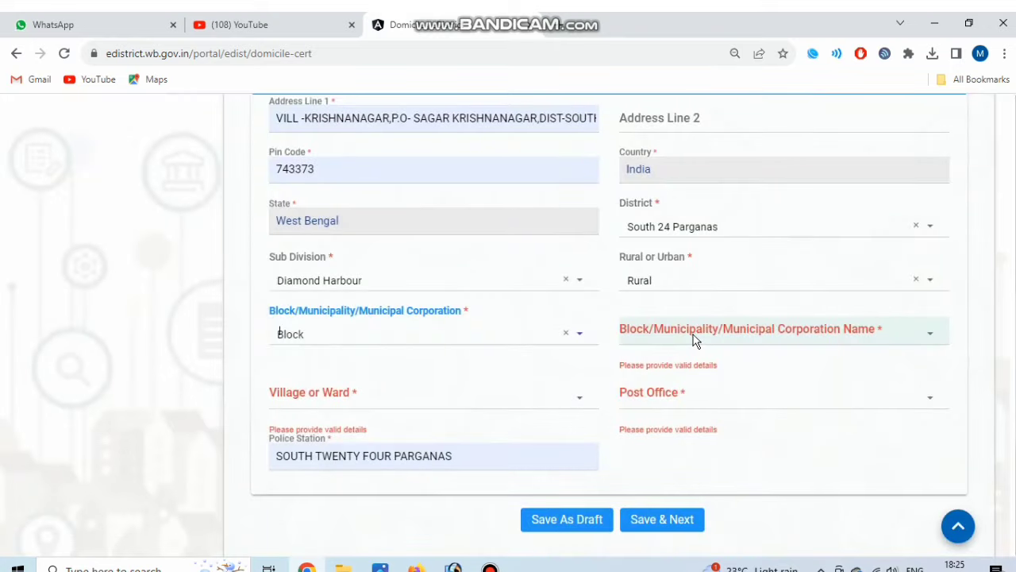
click(693, 339)
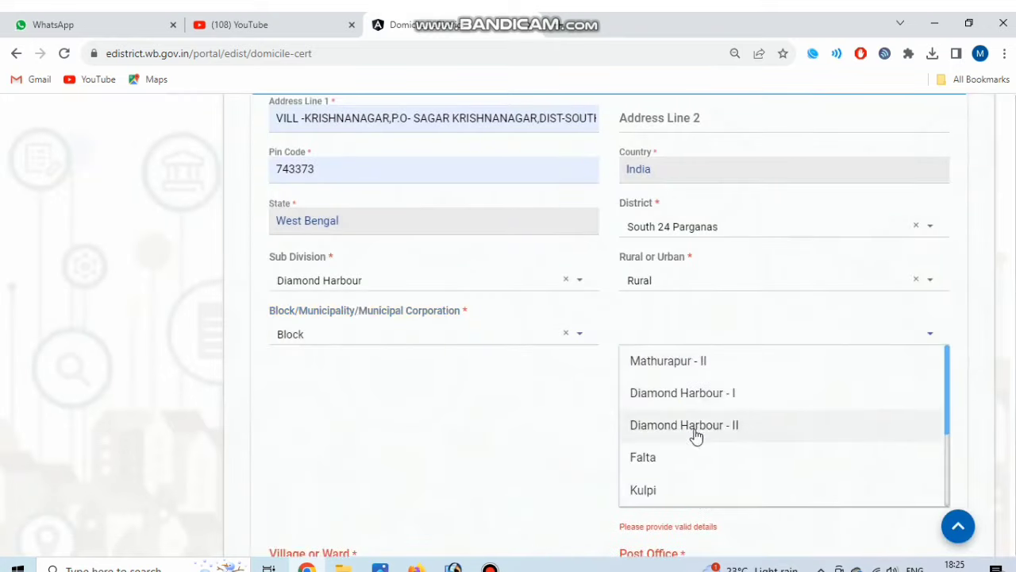
click(671, 488)
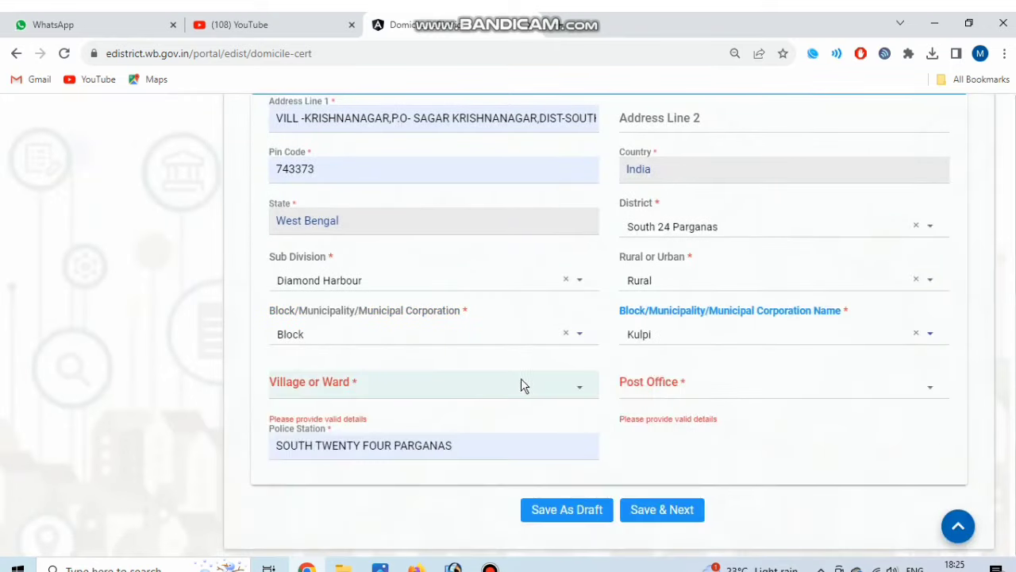
Step: Choose Manika as the village or ward and Mahendraganj BO as the post office of the permanent address
click(508, 385)
click(365, 457)
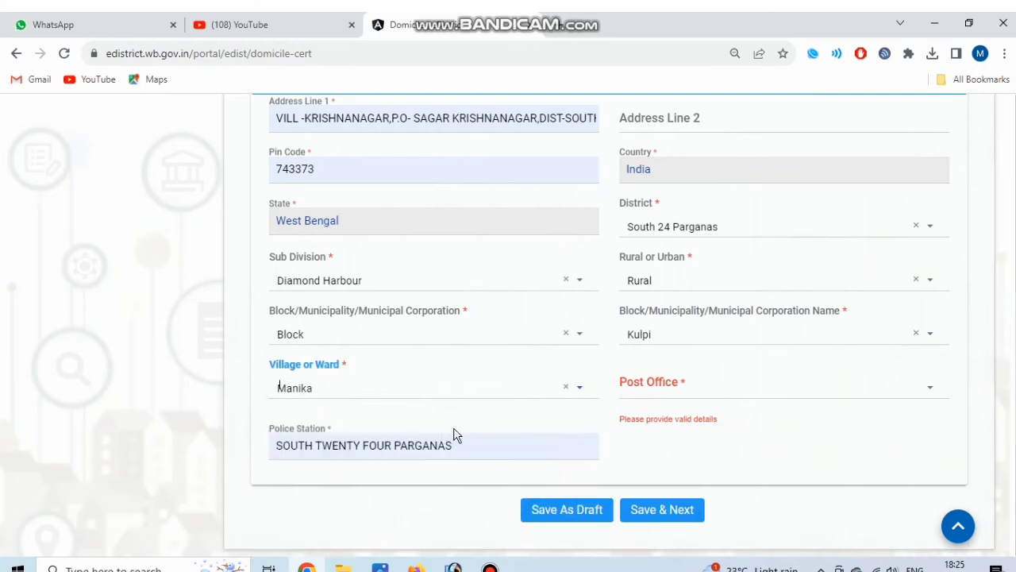
click(688, 387)
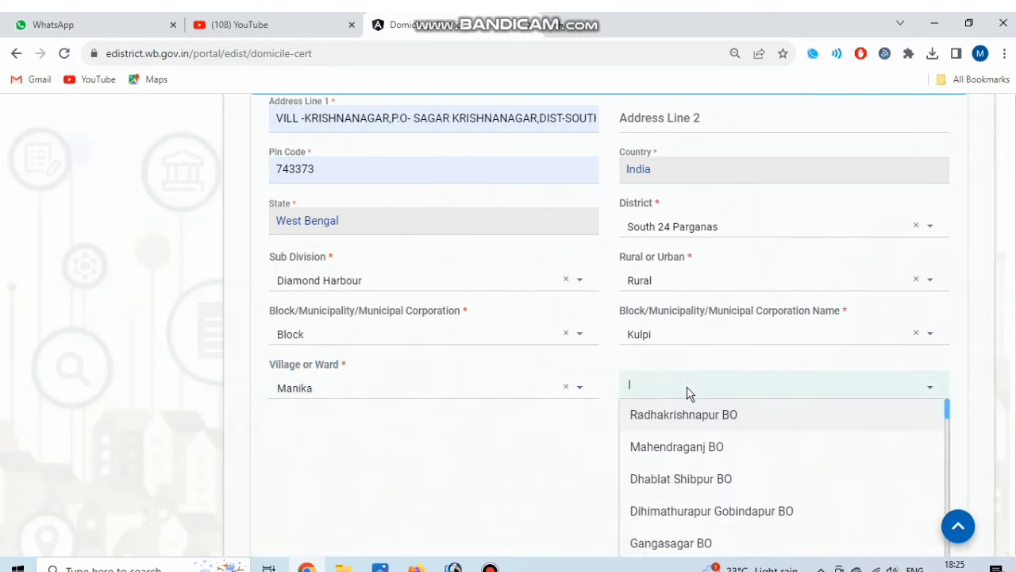
click(675, 447)
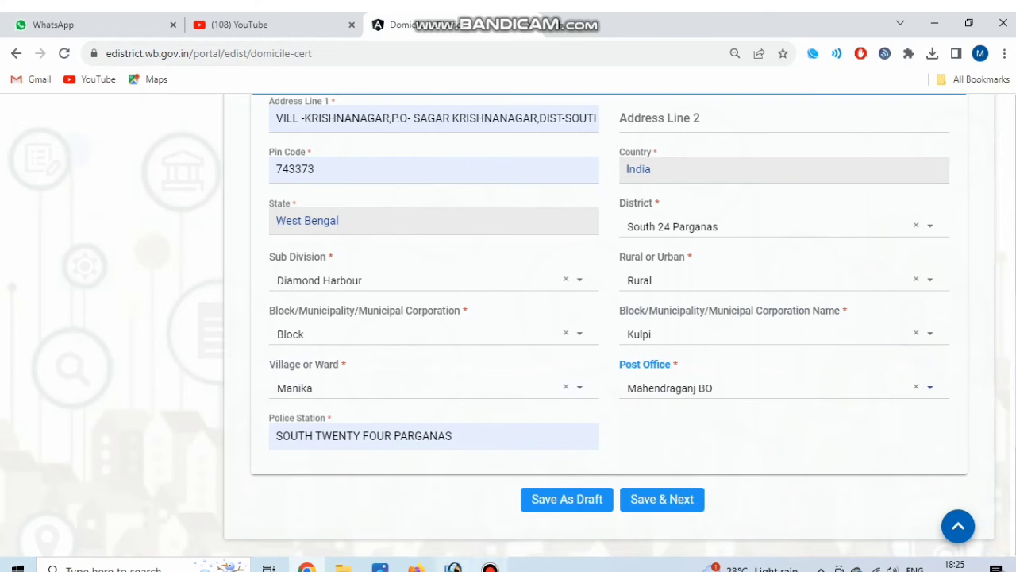
click(490, 568)
click(406, 82)
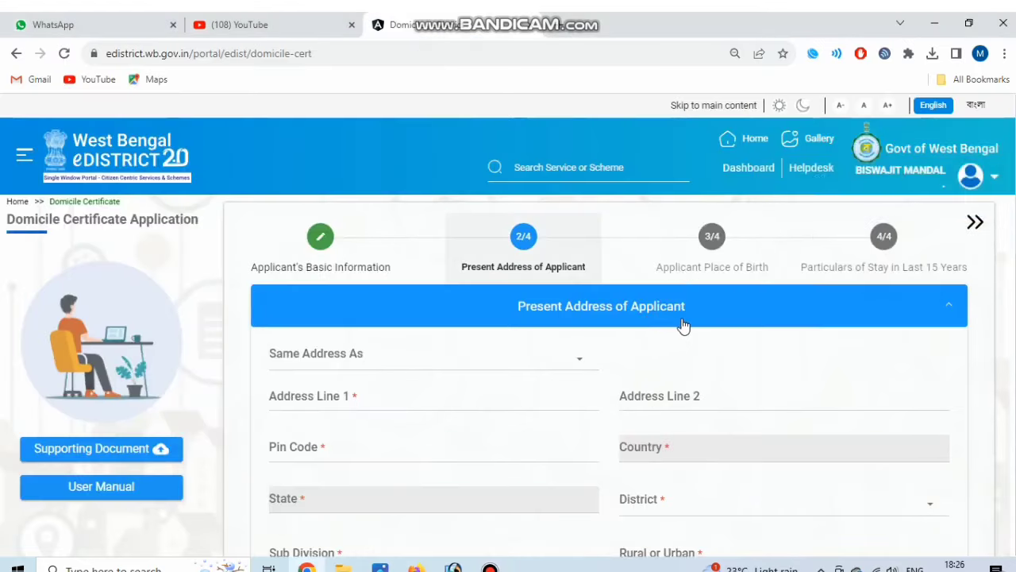
Step: Make the applicant's present address the same as the Permanent Address of Applicant
click(349, 358)
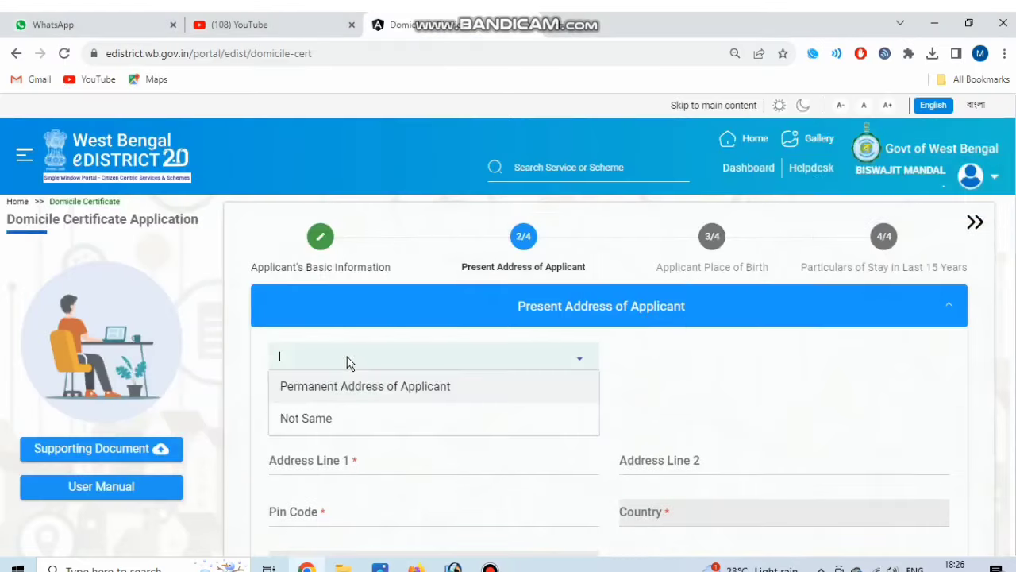
click(388, 392)
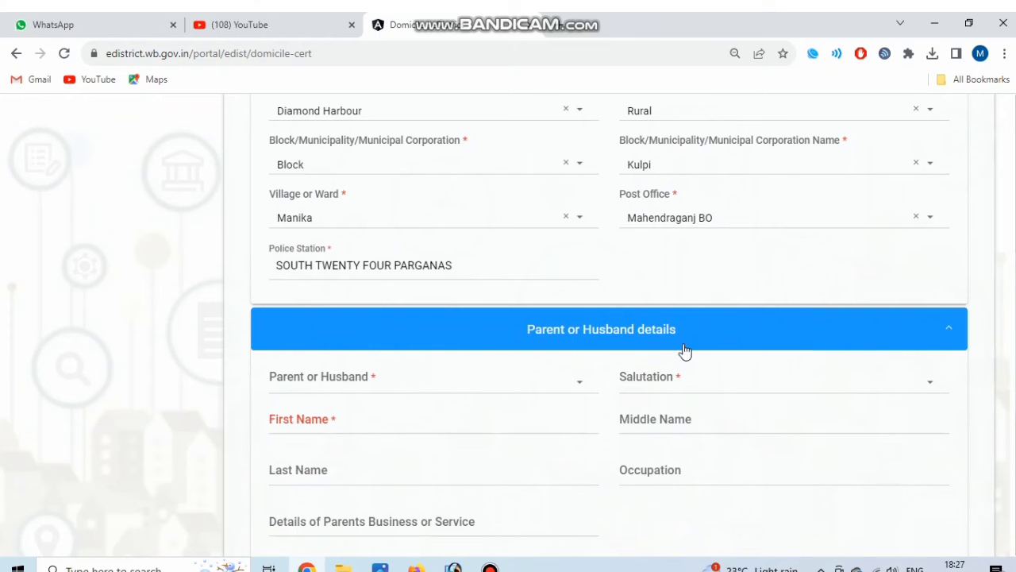
Step: In the parent or husband details, choose Father as the relation and Mr. as the salutation
click(366, 380)
click(350, 416)
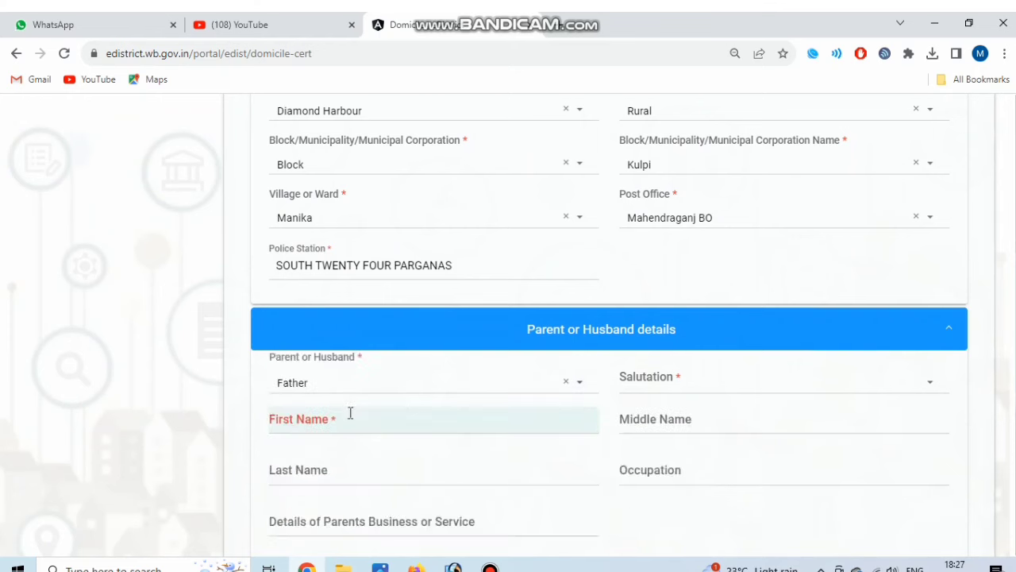
click(670, 380)
click(681, 409)
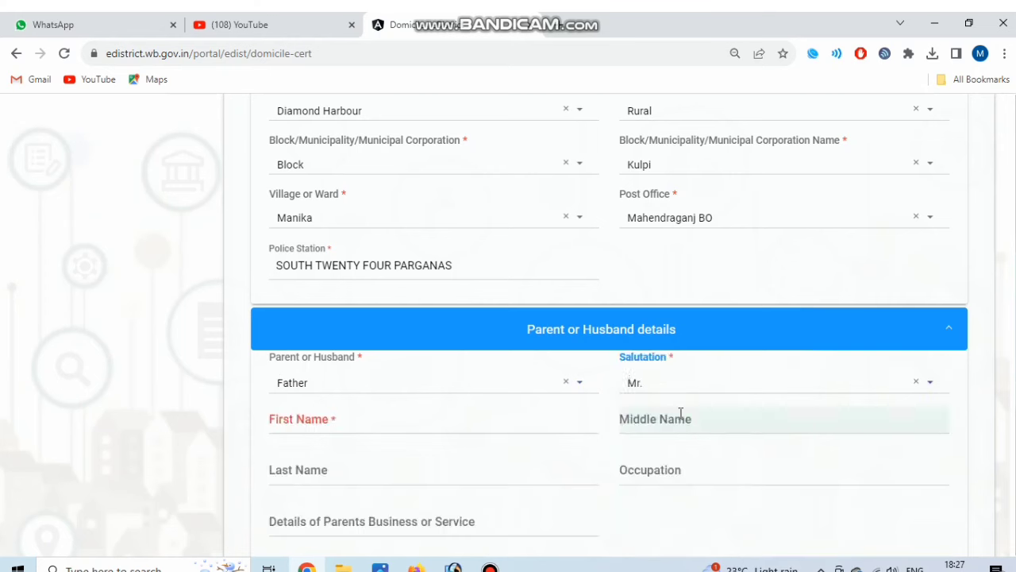
Step: Go through the father's first, middle and last name, occupation and business details fields without filling them in
scroll(609, 416, down, 1)
click(392, 345)
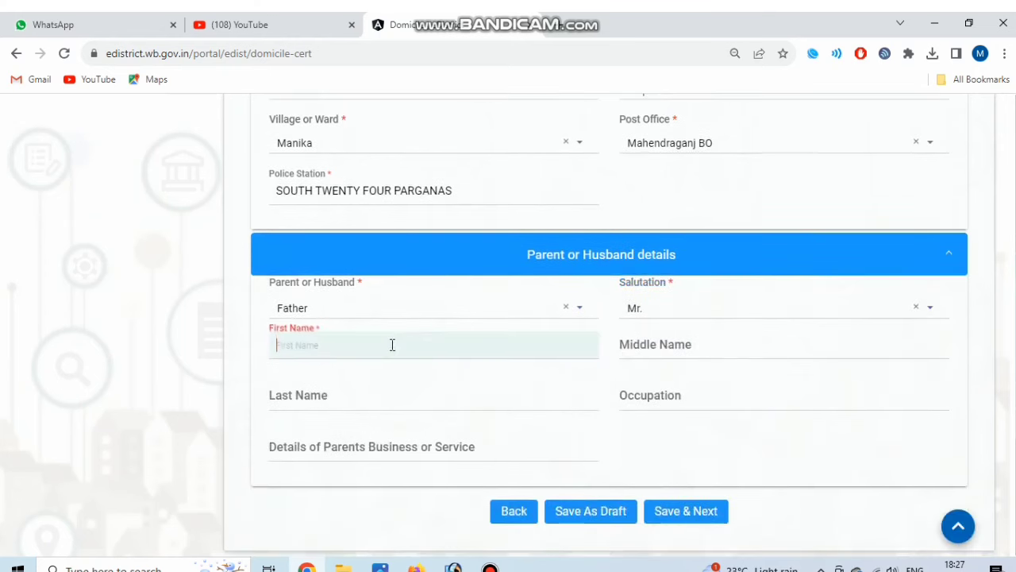
click(671, 353)
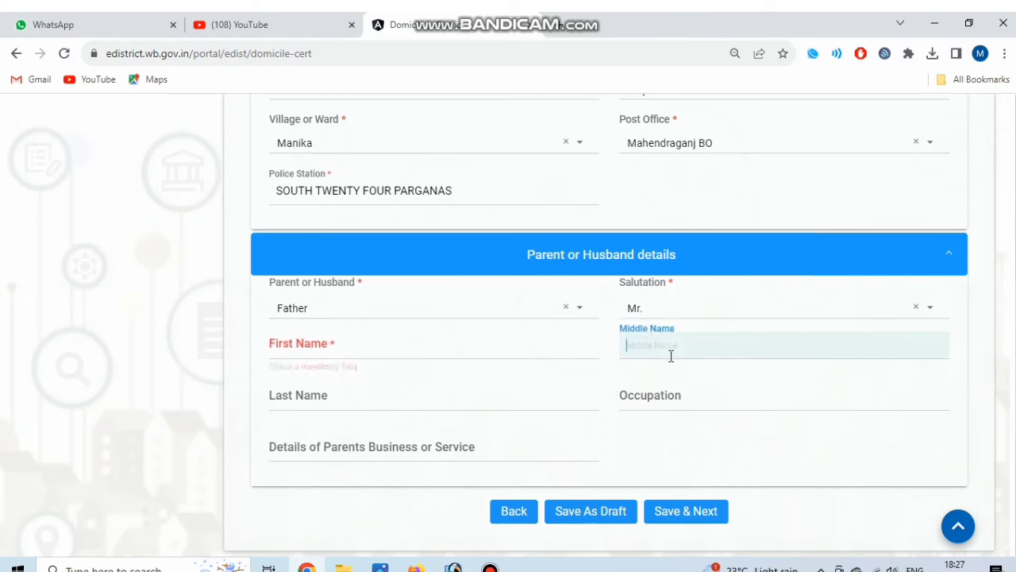
click(434, 396)
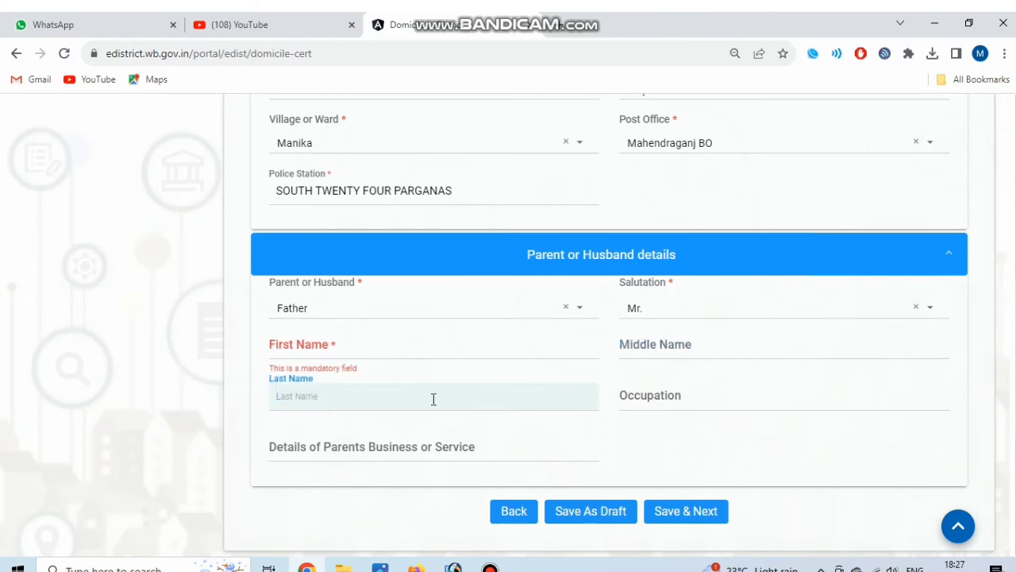
click(683, 400)
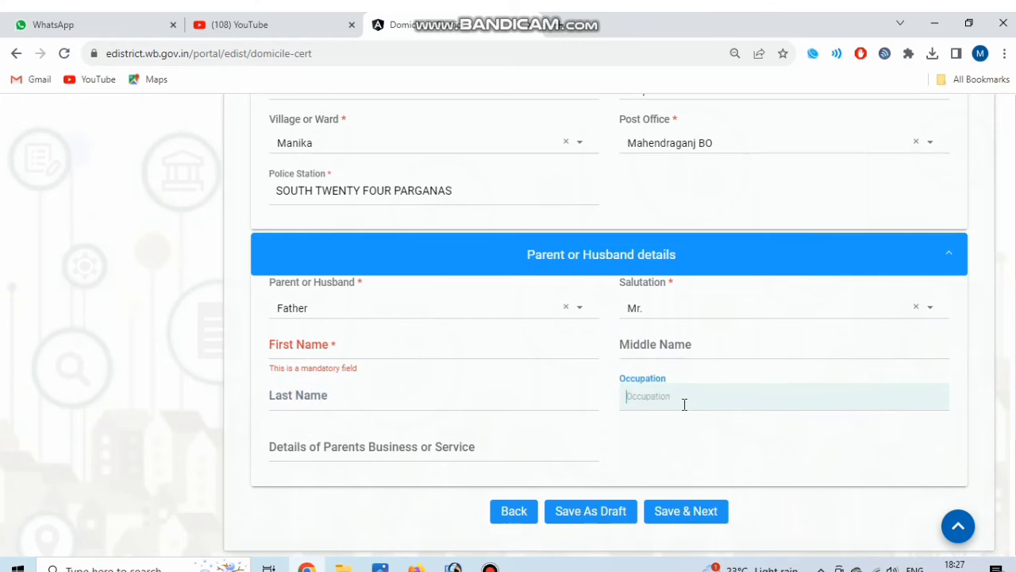
click(469, 452)
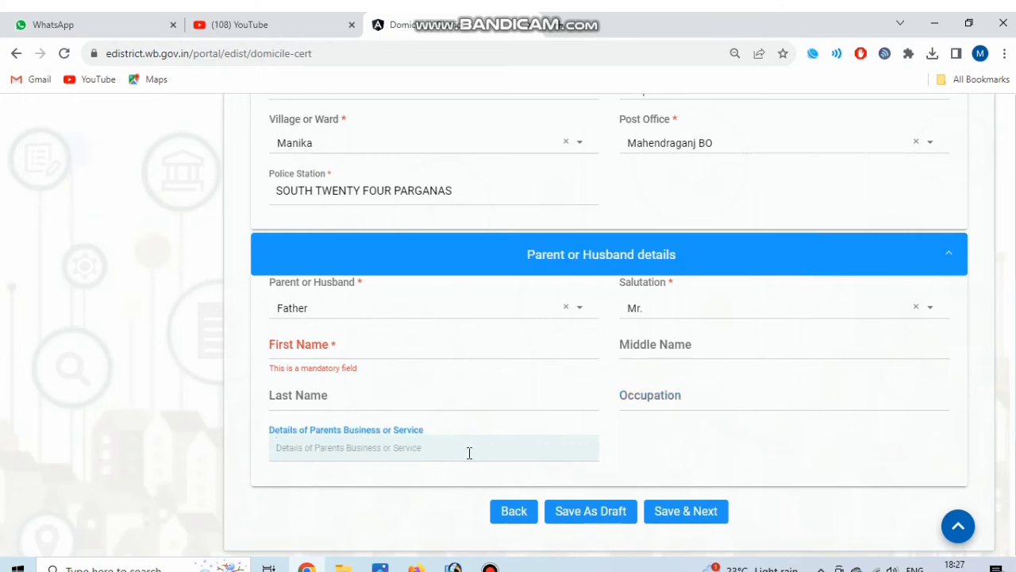
click(644, 470)
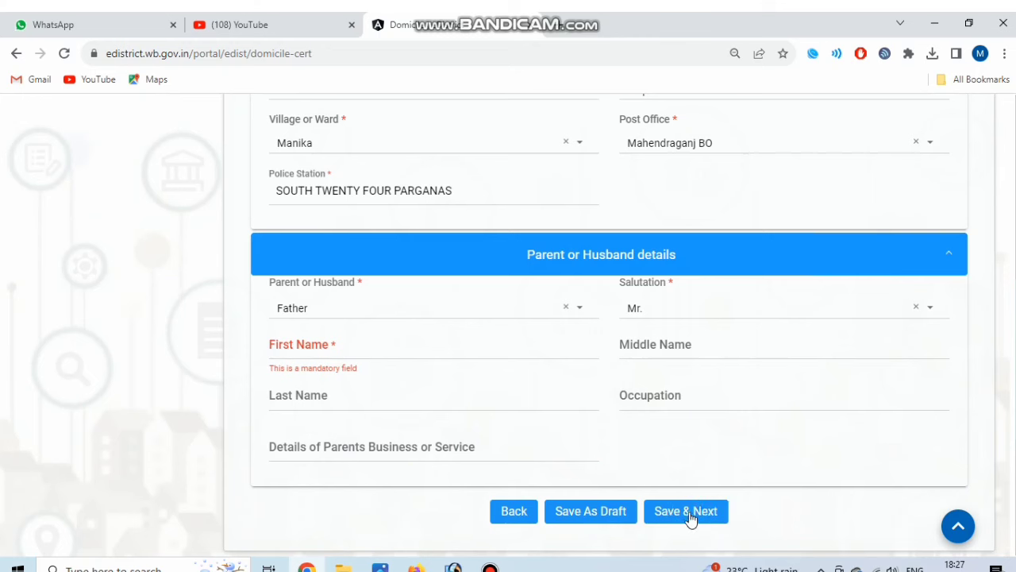
click(490, 567)
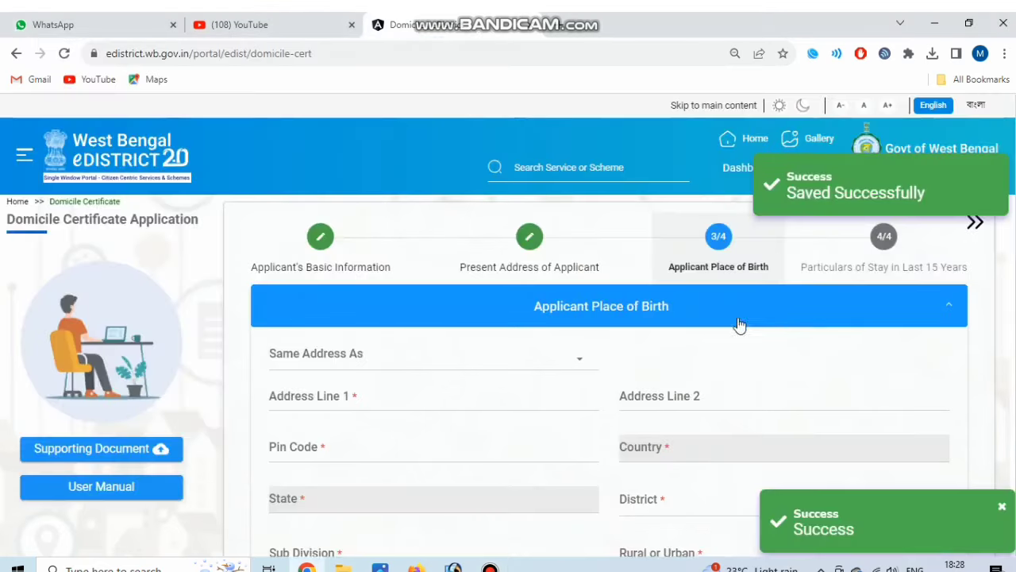
Step: Make the applicant's place of birth address the same as the Permanent Address of Applicant
scroll(730, 333, down, 1)
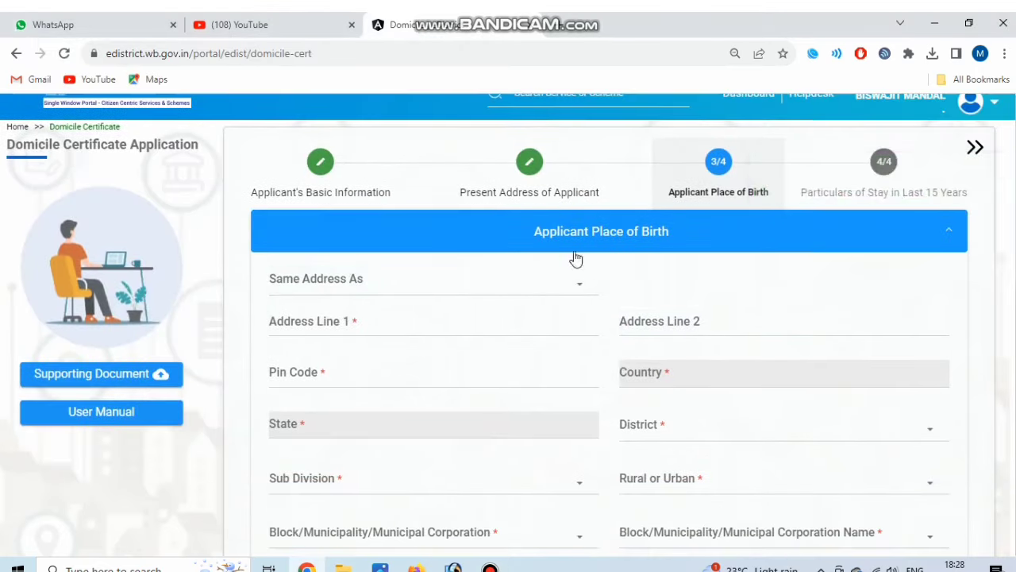
click(453, 278)
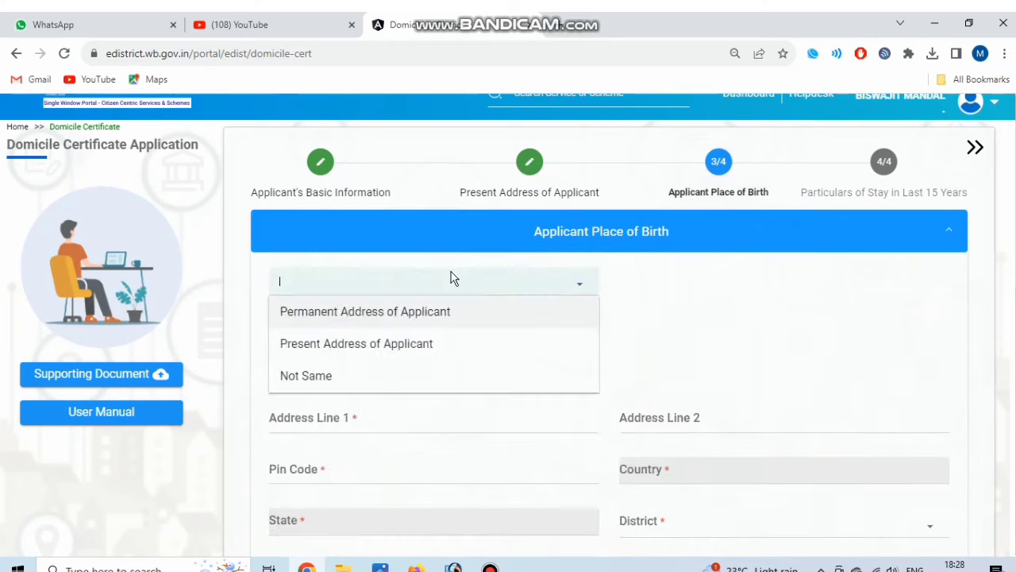
click(445, 313)
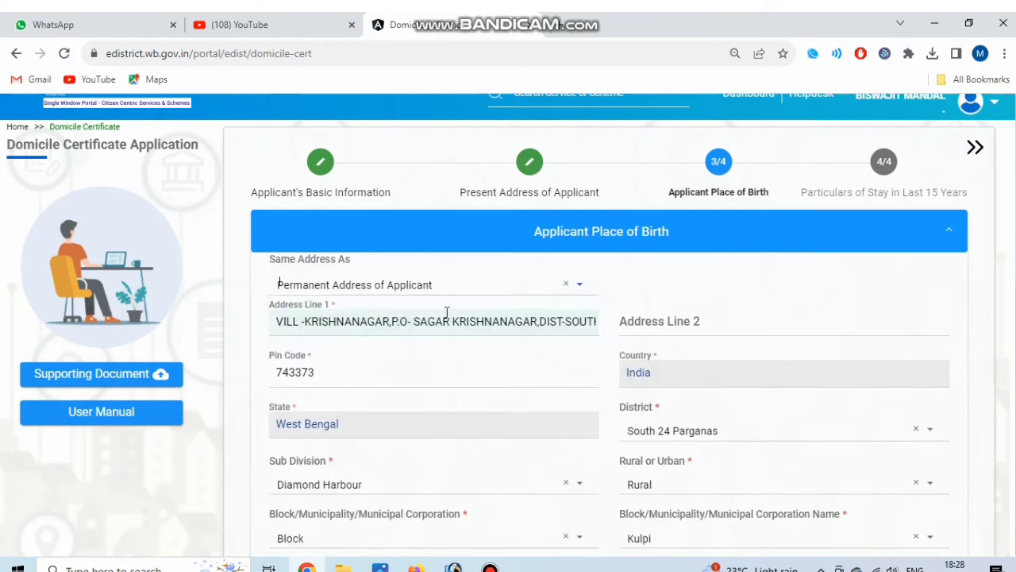
Step: Start a new row in the applicant's education details and activate the institution name field
scroll(566, 420, down, 4)
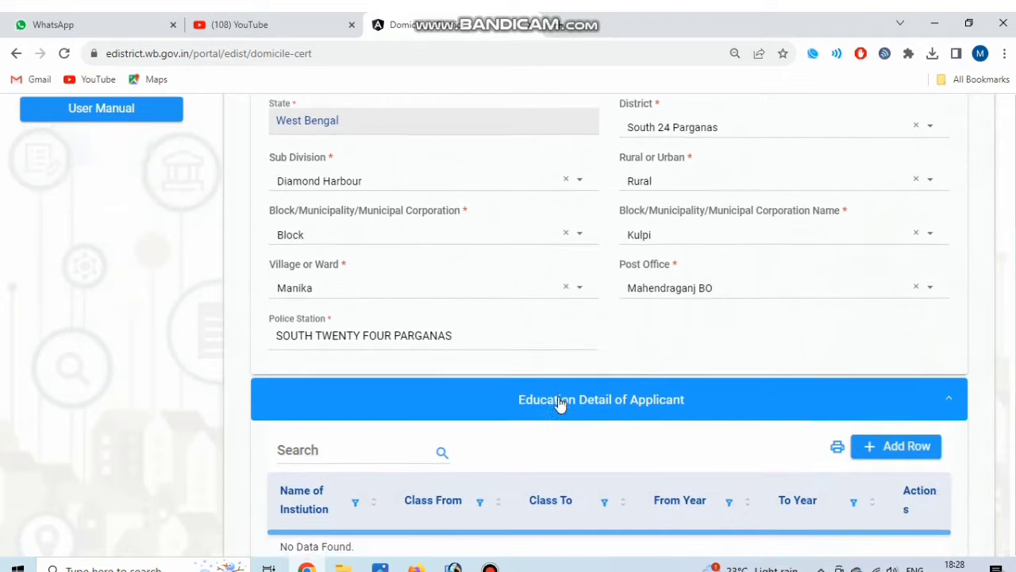
scroll(558, 404, down, 1)
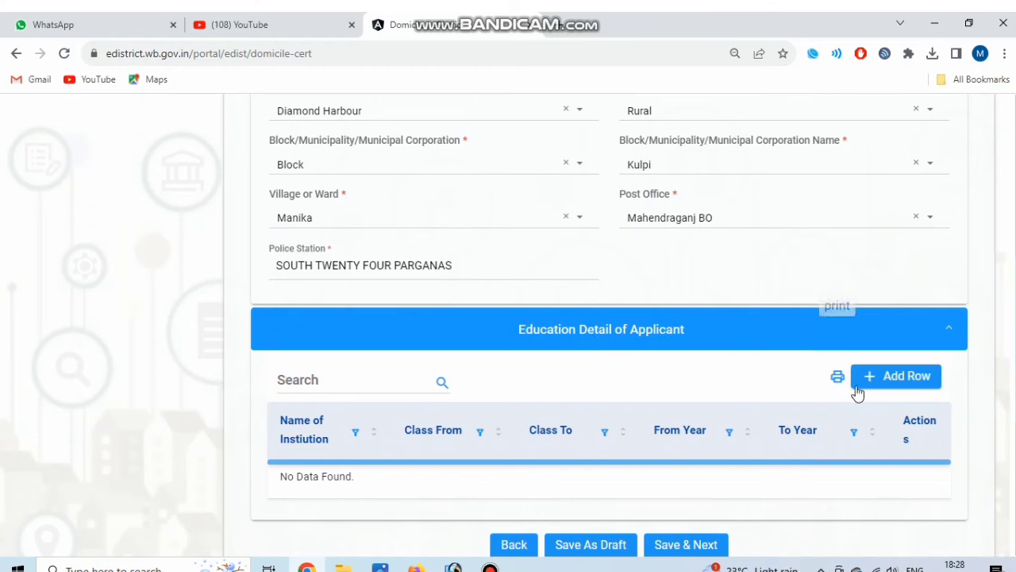
click(901, 379)
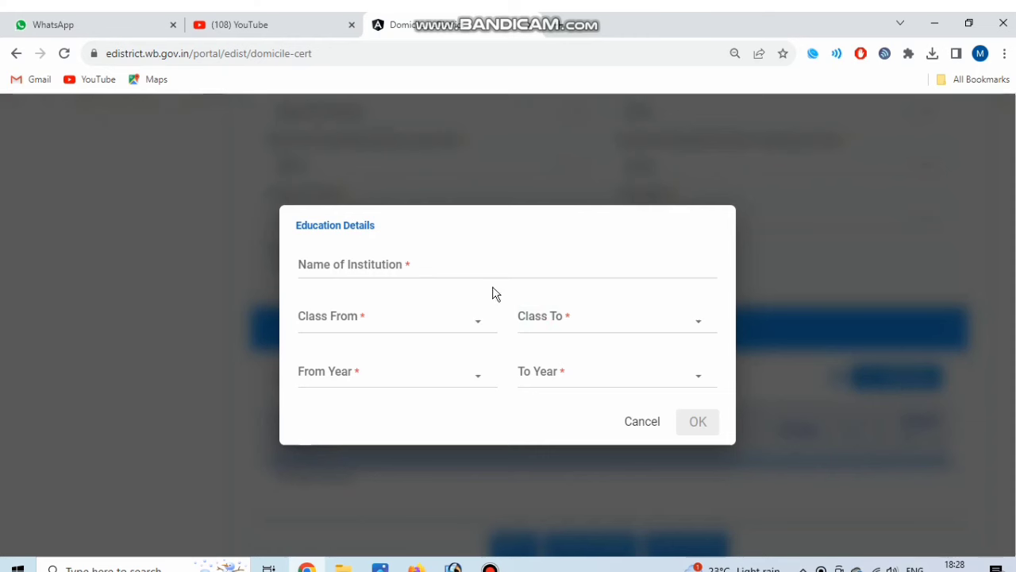
click(480, 272)
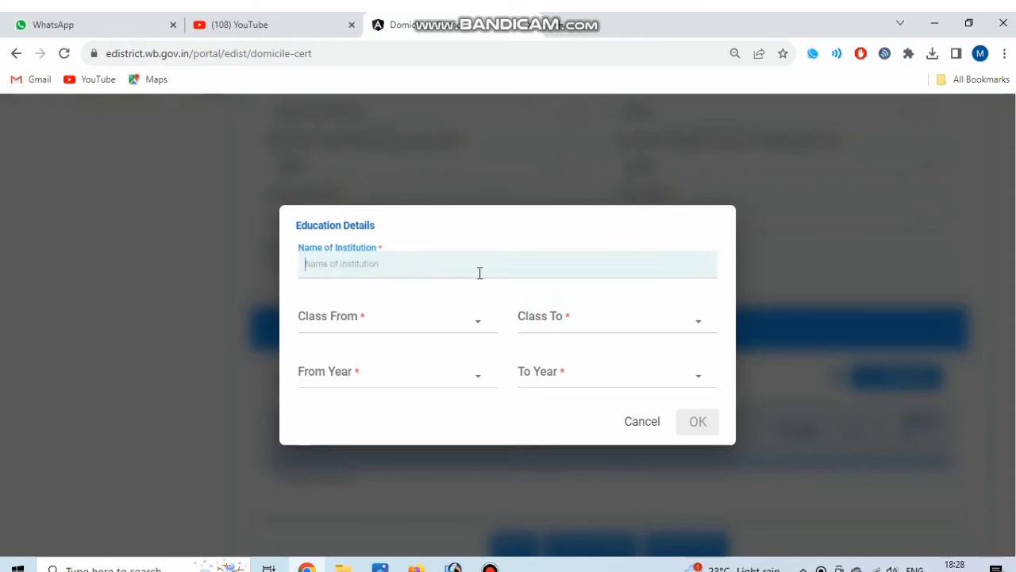
Step: Look through the starting class options of the education entry and set Class From to IV
click(432, 317)
scroll(403, 361, down, 1)
scroll(403, 361, down, 4)
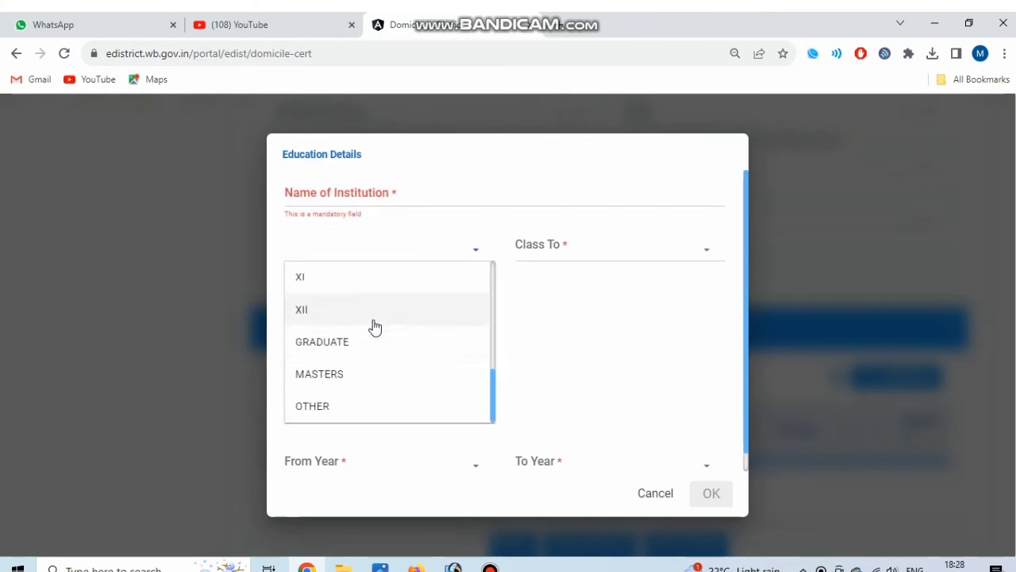
scroll(338, 323, up, 1)
scroll(337, 321, up, 1)
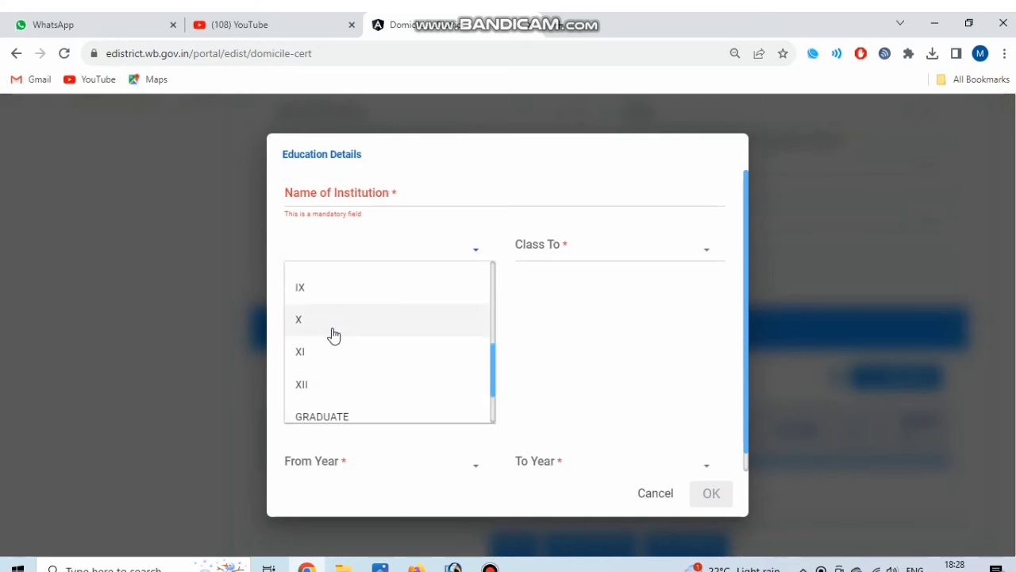
scroll(335, 320, down, 1)
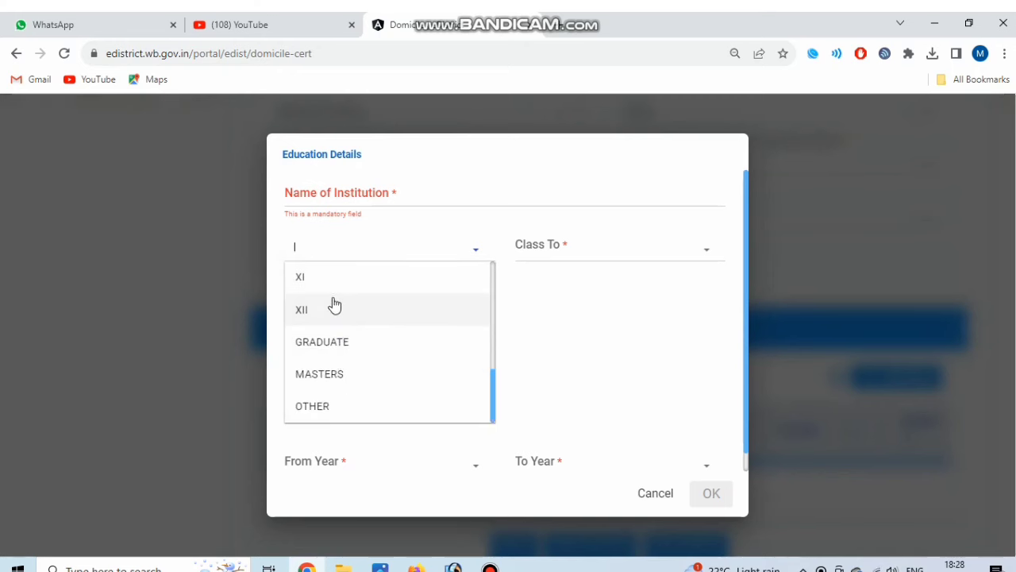
click(570, 251)
click(373, 310)
click(361, 373)
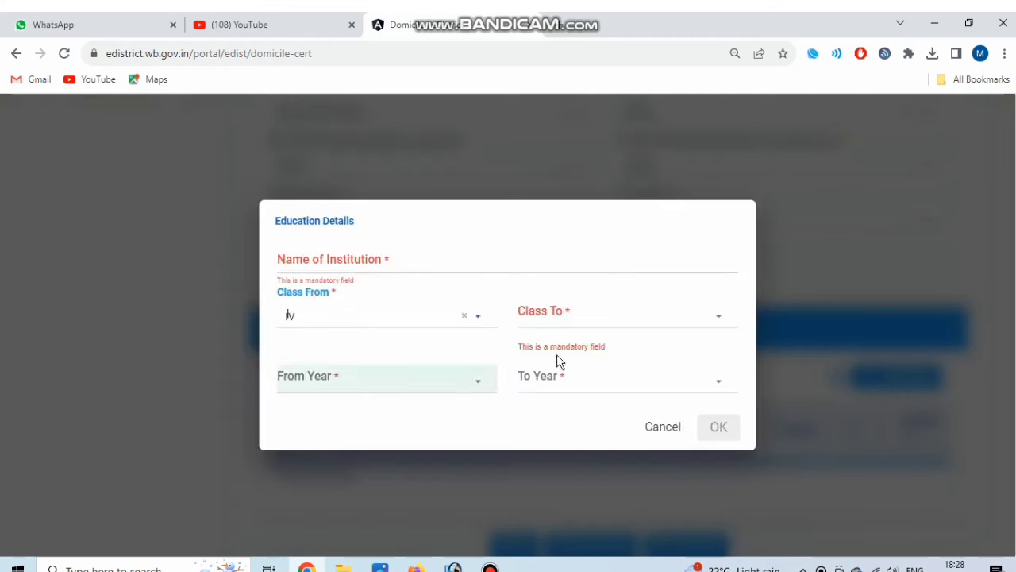
Step: Set Class To to VI in the education entry, check its year options and discard the entry
click(606, 322)
click(606, 349)
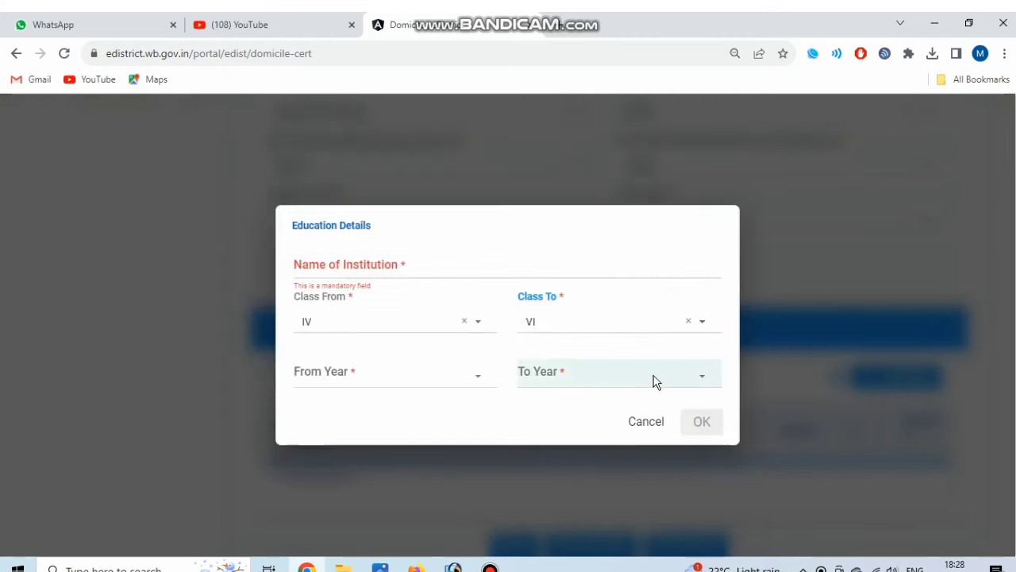
click(420, 379)
click(617, 314)
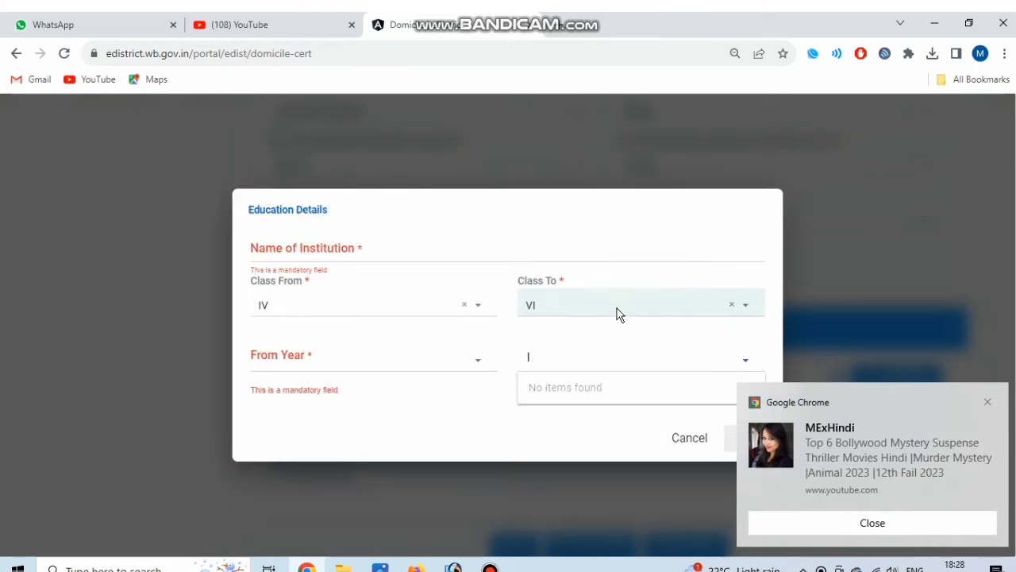
click(988, 403)
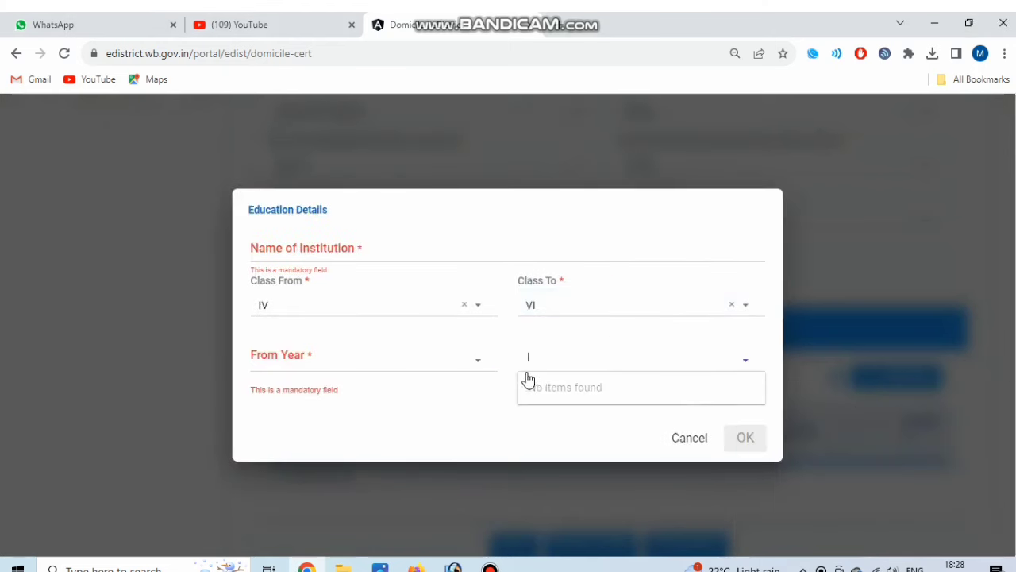
click(686, 449)
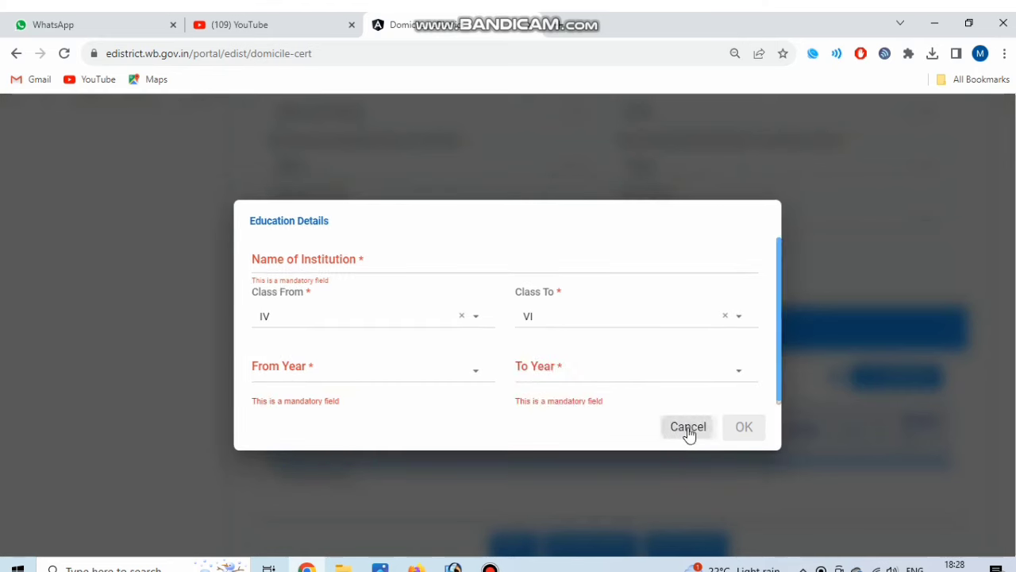
click(688, 429)
Step: Save the birthplace and education page, and start a row of 15-year stay particulars using the Permanent Address of Applicant
scroll(715, 431, down, 1)
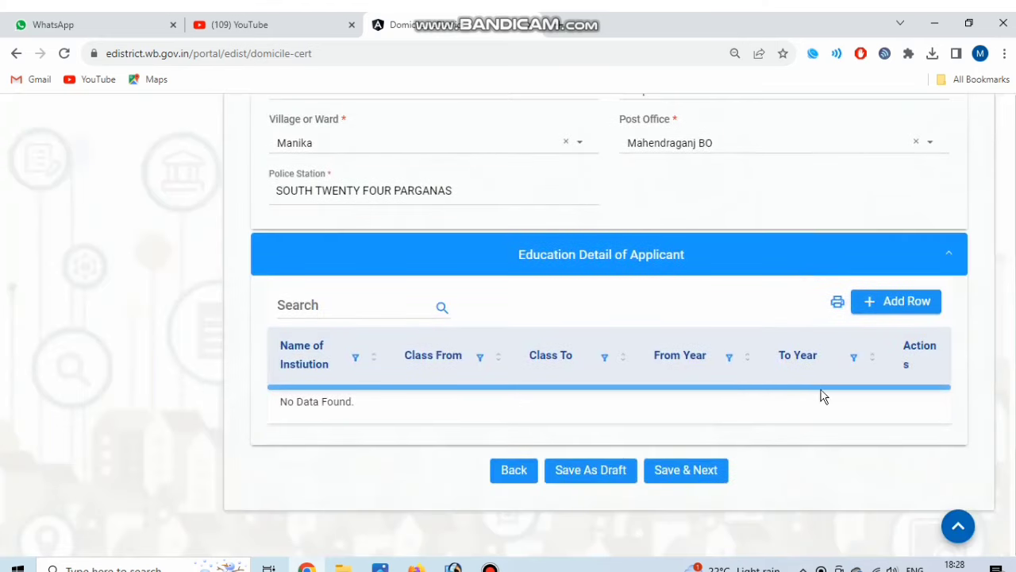
click(704, 481)
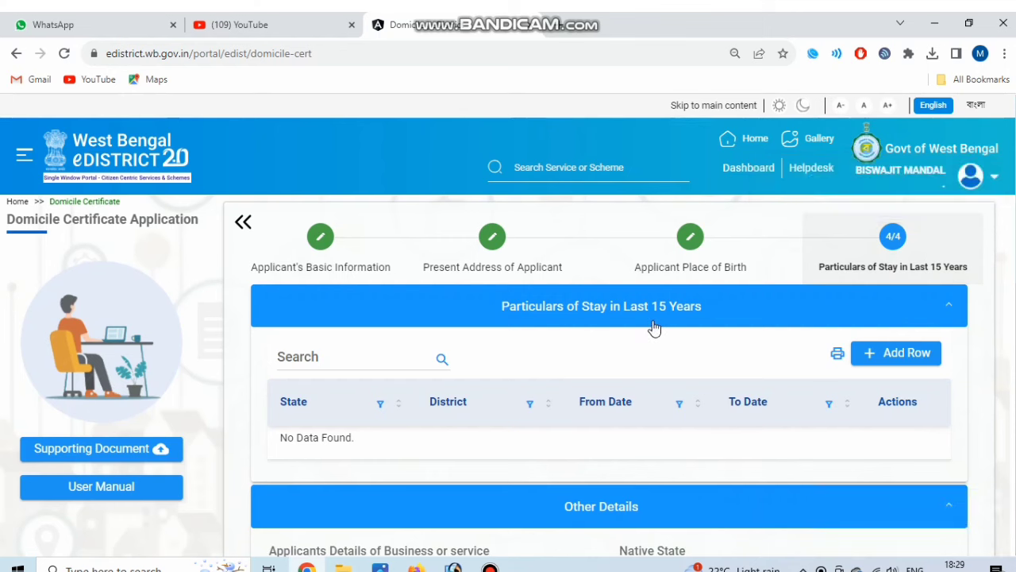
click(903, 354)
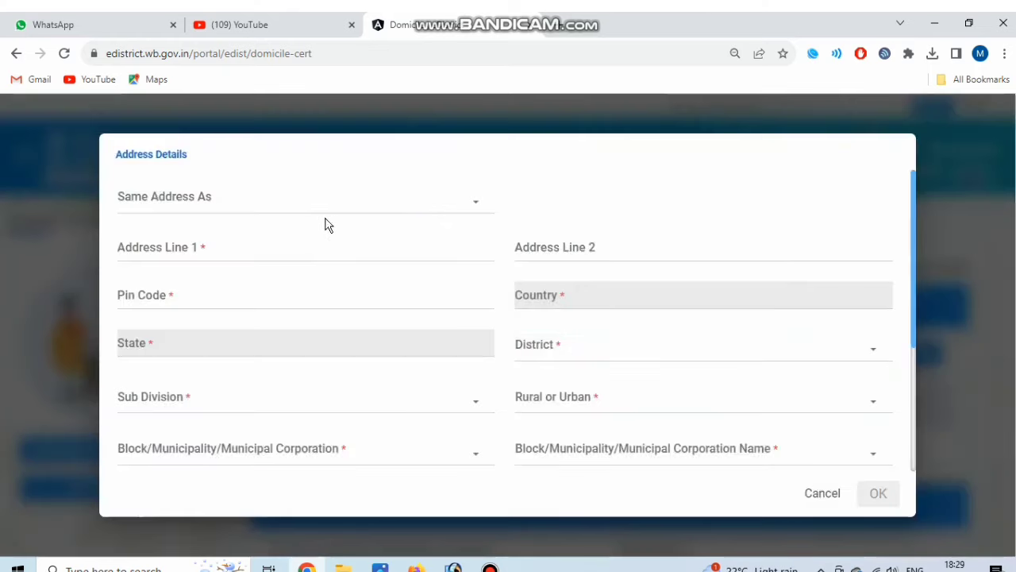
click(327, 223)
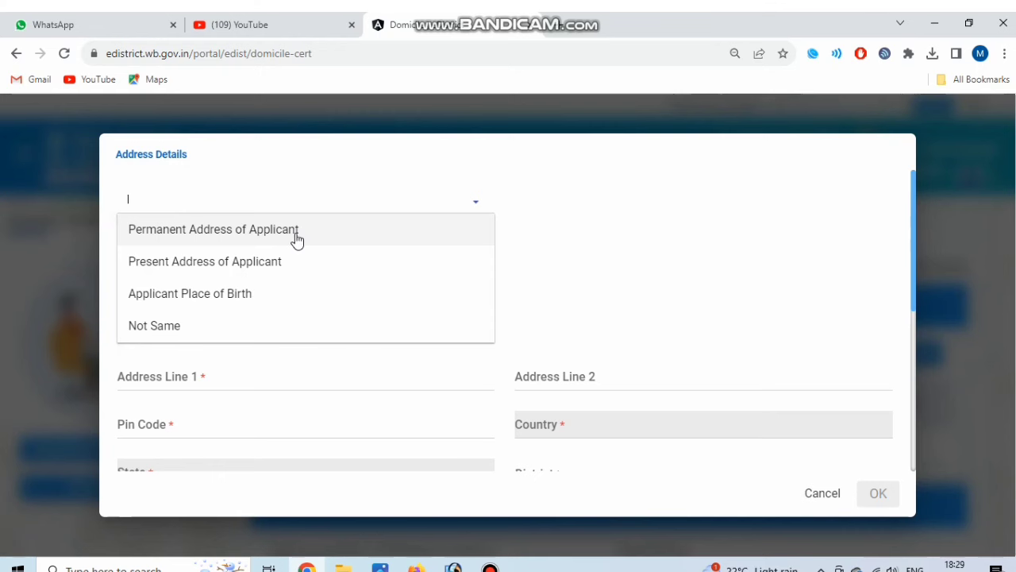
click(296, 229)
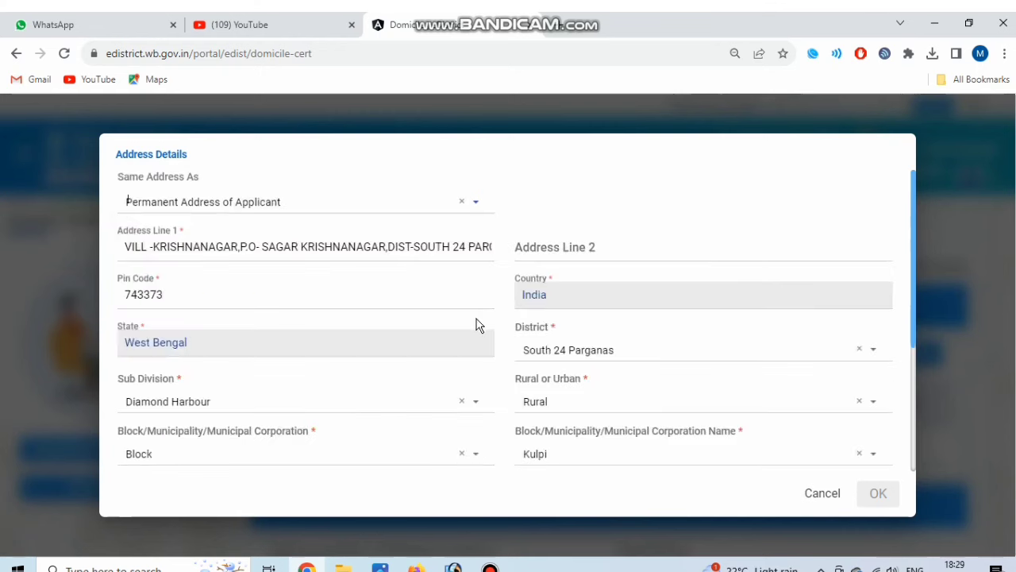
Step: Set the From Date of the stay entry to 10/11/1937
scroll(476, 325, down, 2)
scroll(579, 397, down, 1)
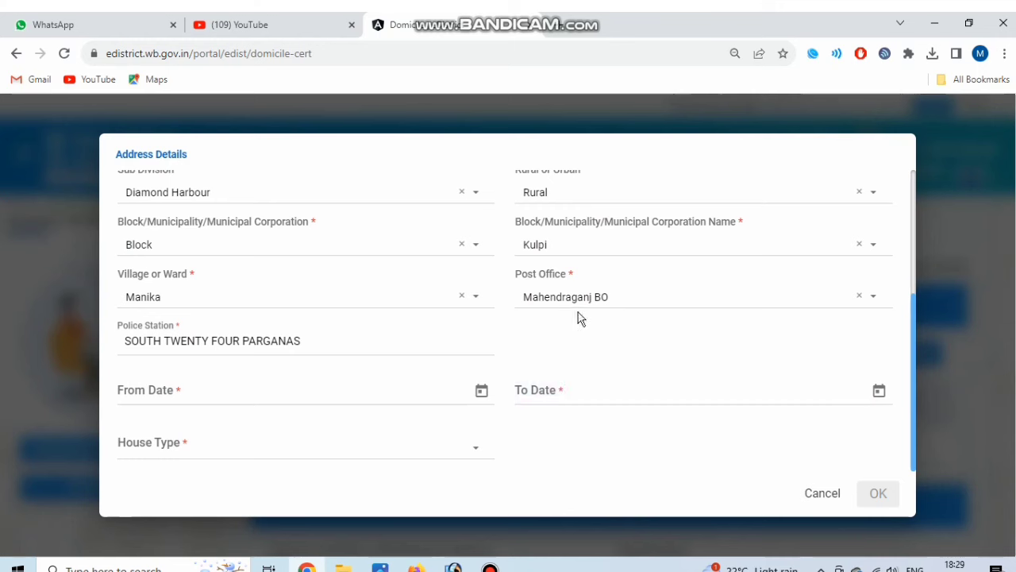
click(235, 396)
click(481, 390)
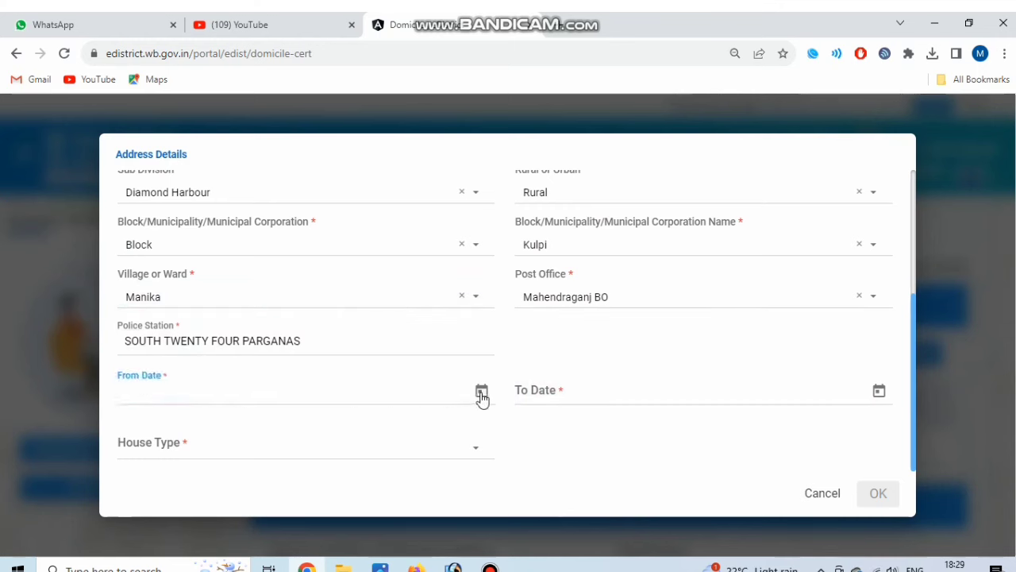
click(272, 160)
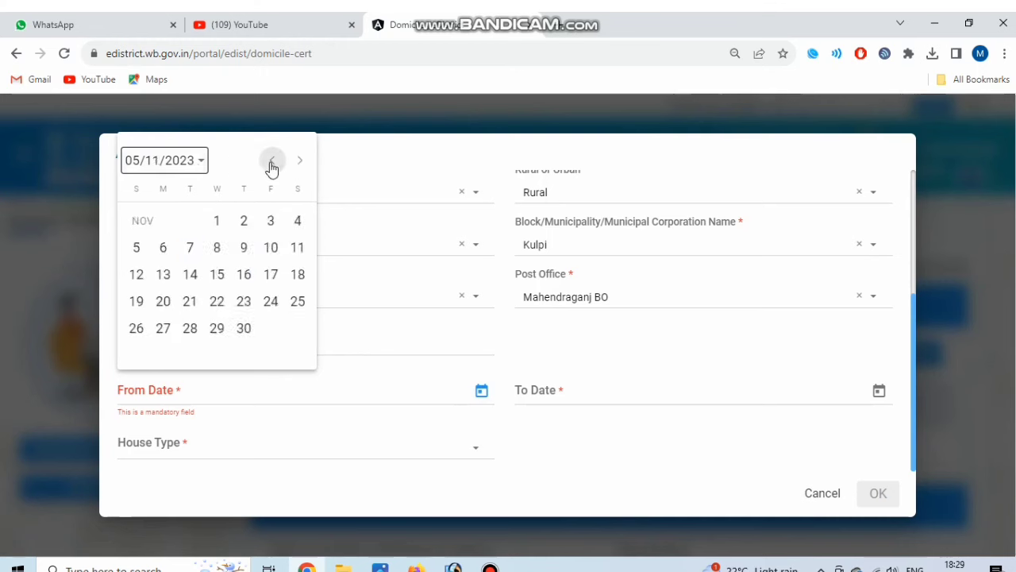
click(272, 160)
click(272, 160)
click(190, 168)
click(272, 161)
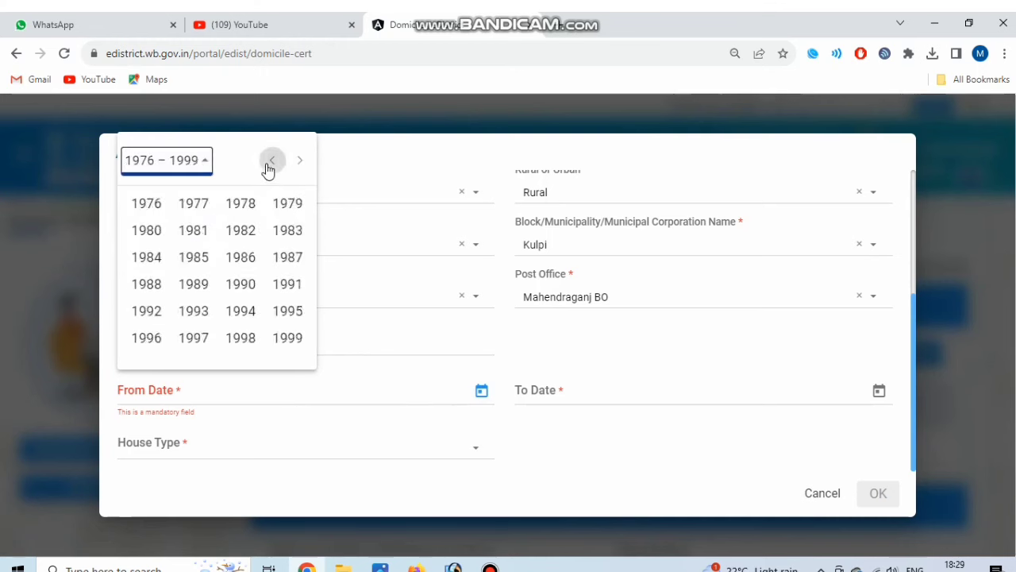
click(272, 161)
click(272, 161)
click(193, 257)
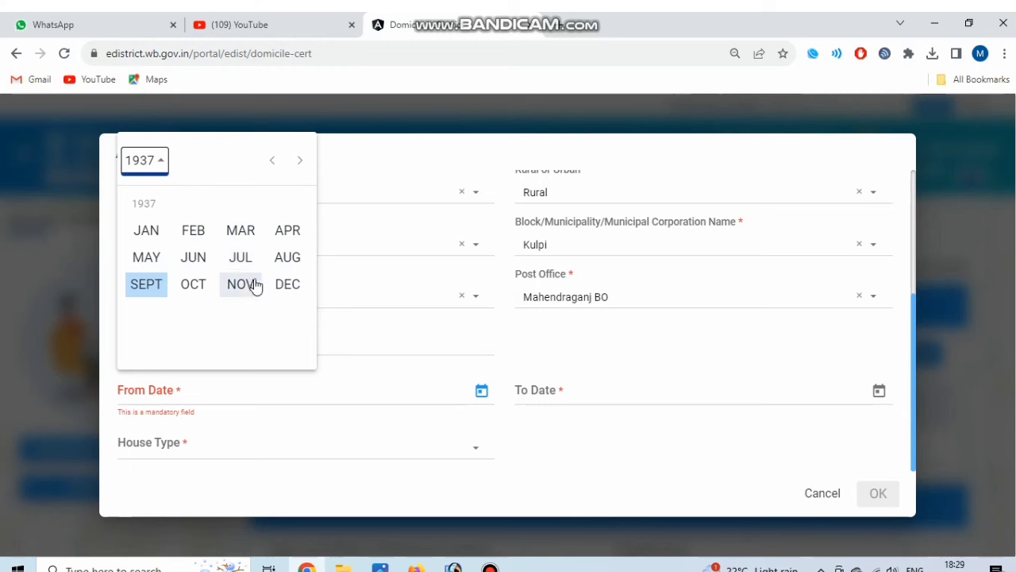
click(247, 292)
click(213, 273)
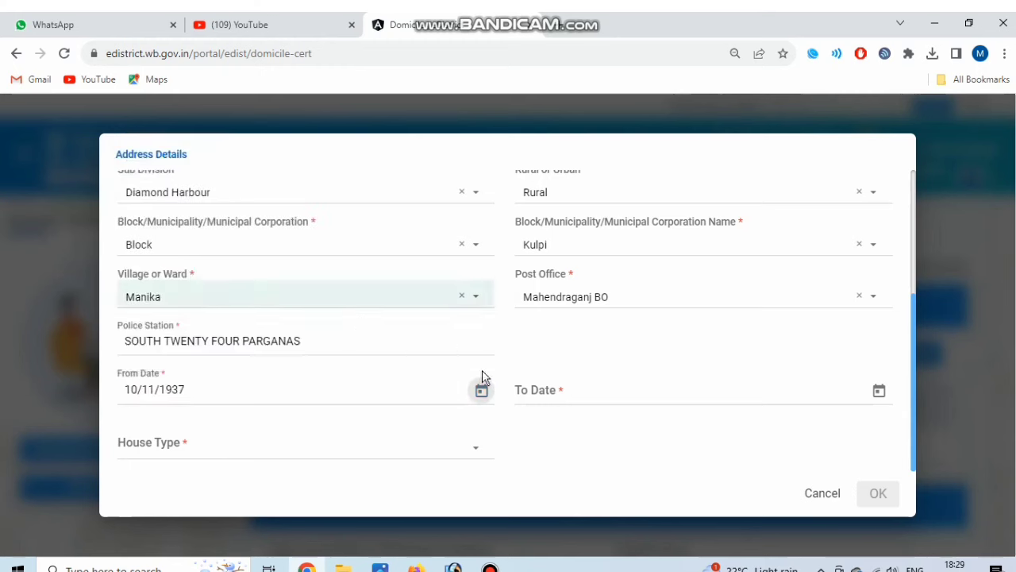
Step: Set the stay's To Date to 05/12/2023 and House Type to Own, and confirm the address entry
click(563, 389)
click(877, 390)
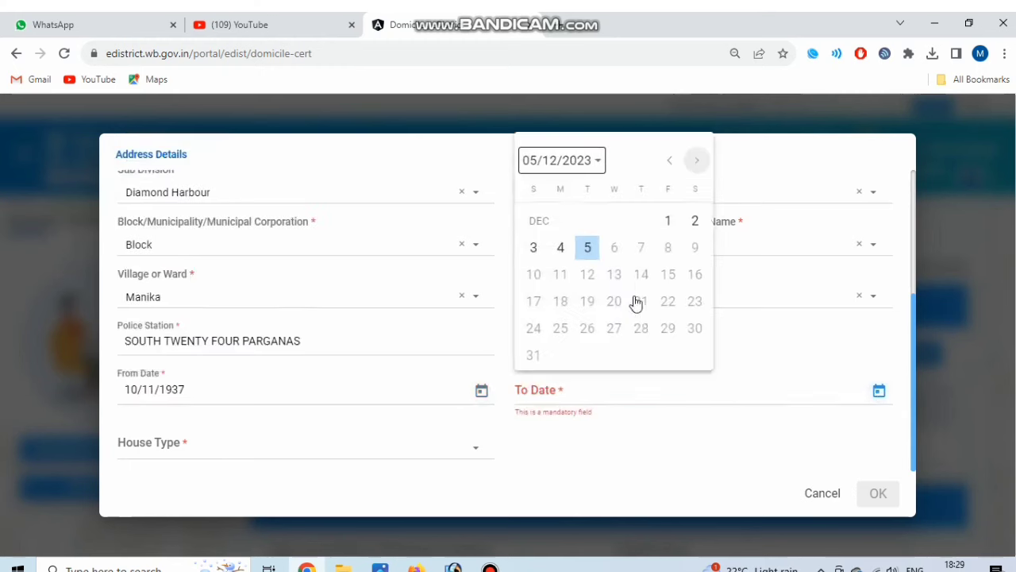
click(584, 247)
click(376, 451)
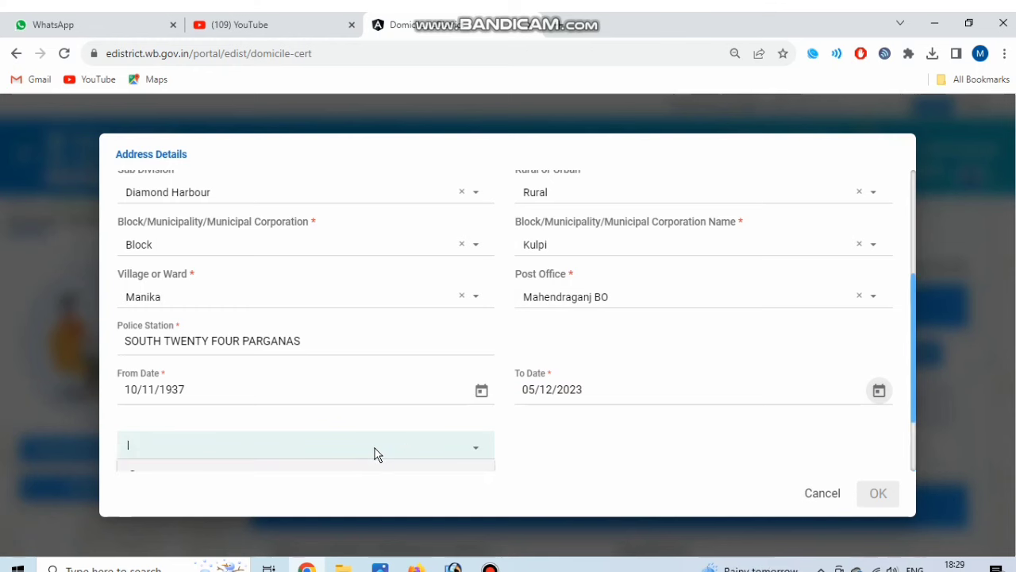
scroll(408, 433, down, 1)
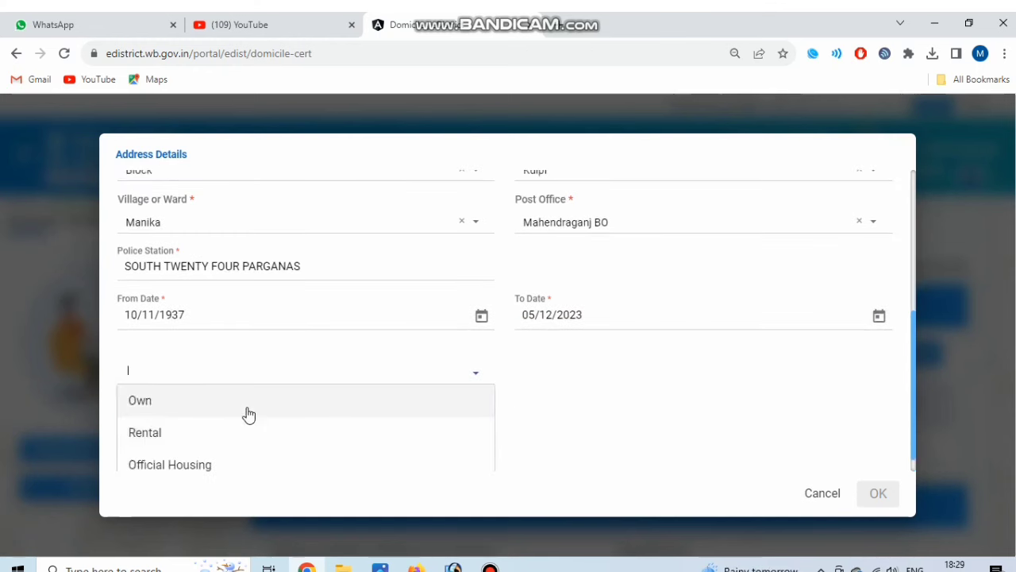
click(248, 414)
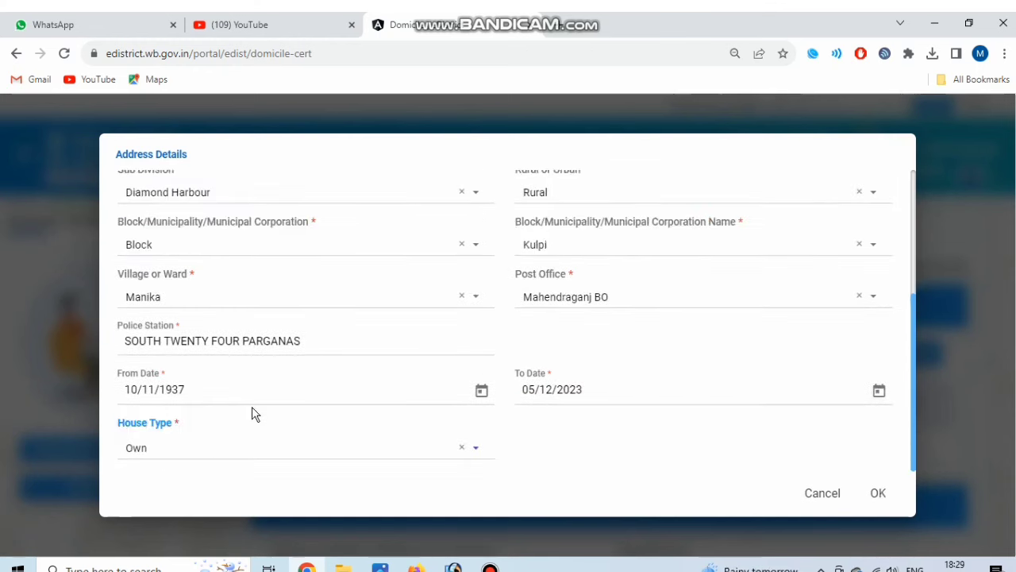
click(877, 495)
Step: Go through the business details, native state and immovable property fields under Other Details without filling them in
scroll(733, 376, down, 2)
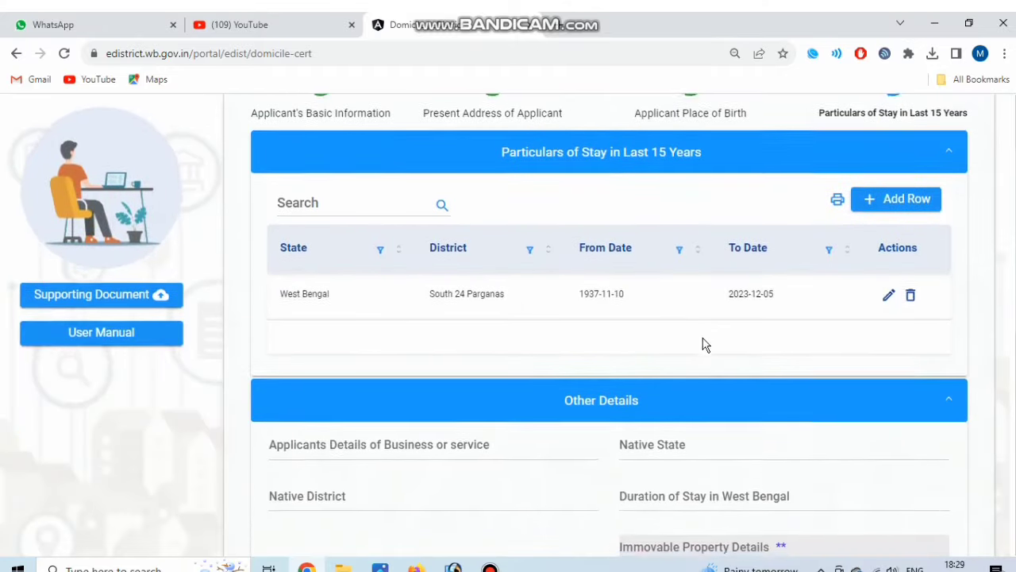
scroll(703, 344, down, 1)
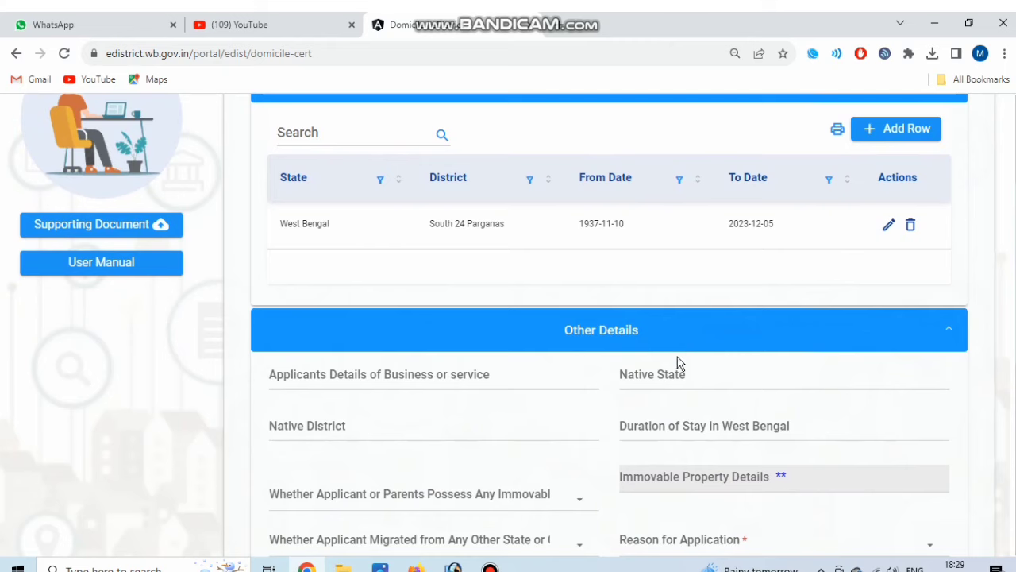
scroll(619, 349, down, 1)
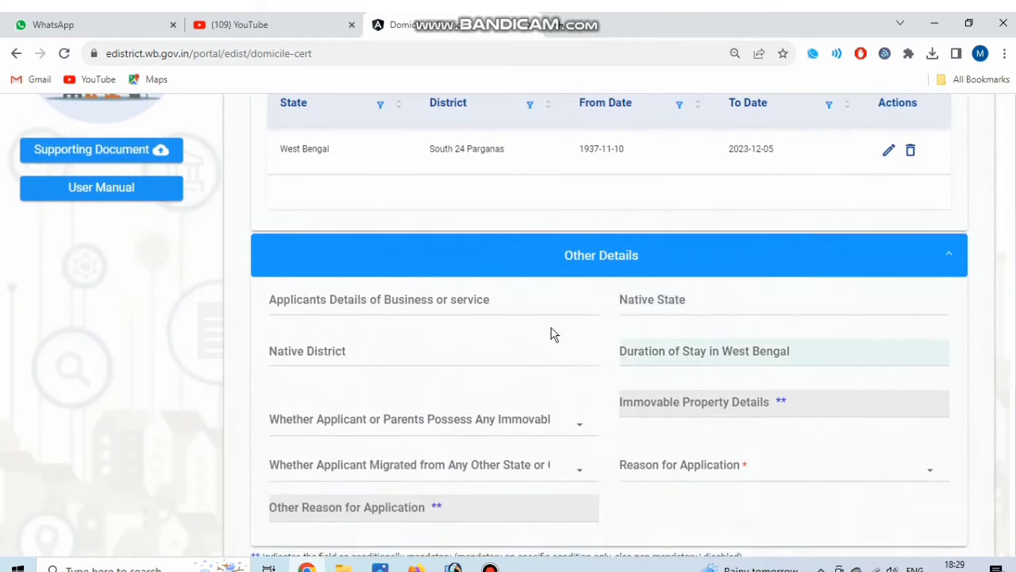
click(442, 306)
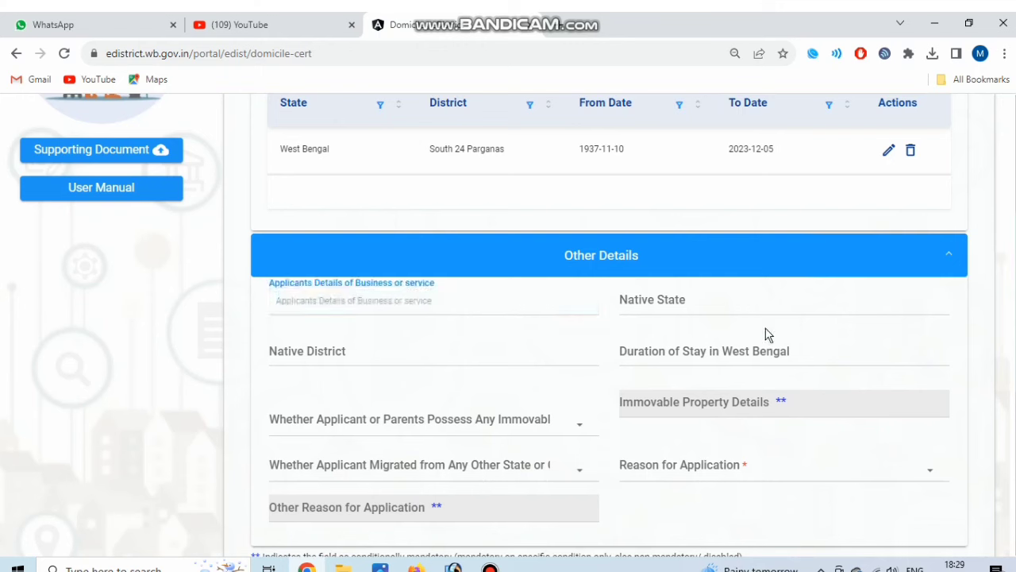
click(734, 311)
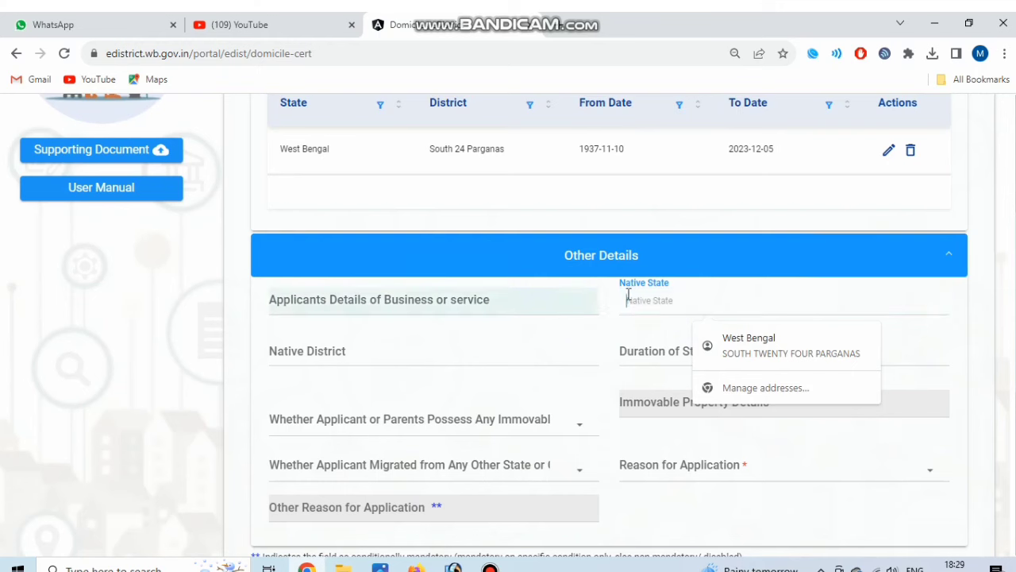
click(528, 305)
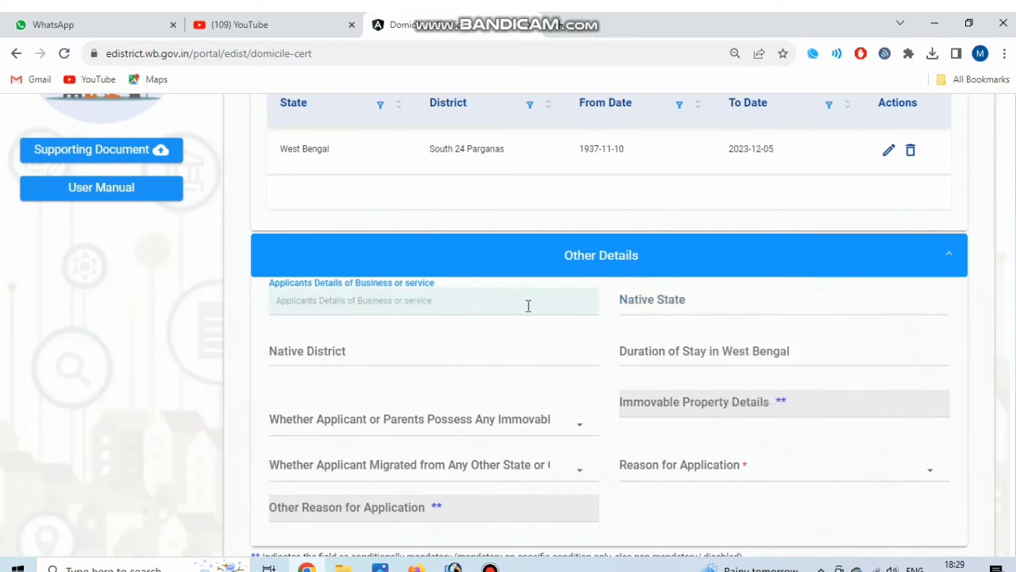
scroll(538, 331, down, 1)
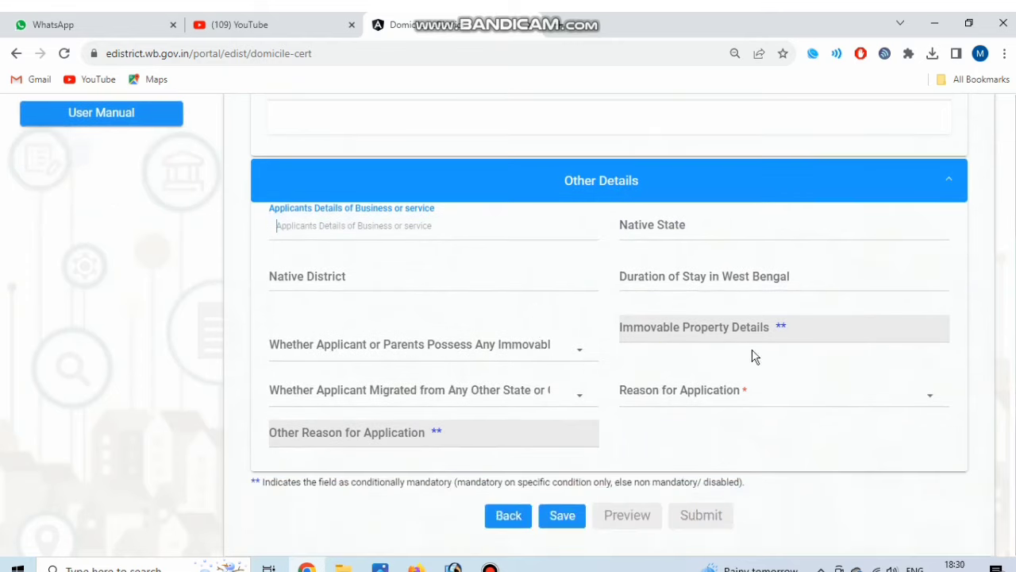
click(429, 351)
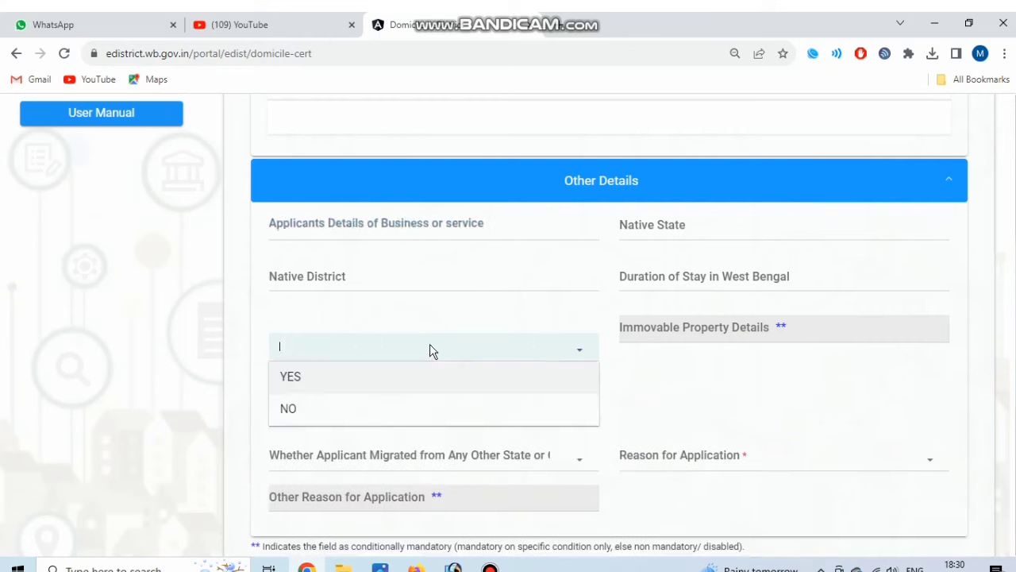
click(352, 341)
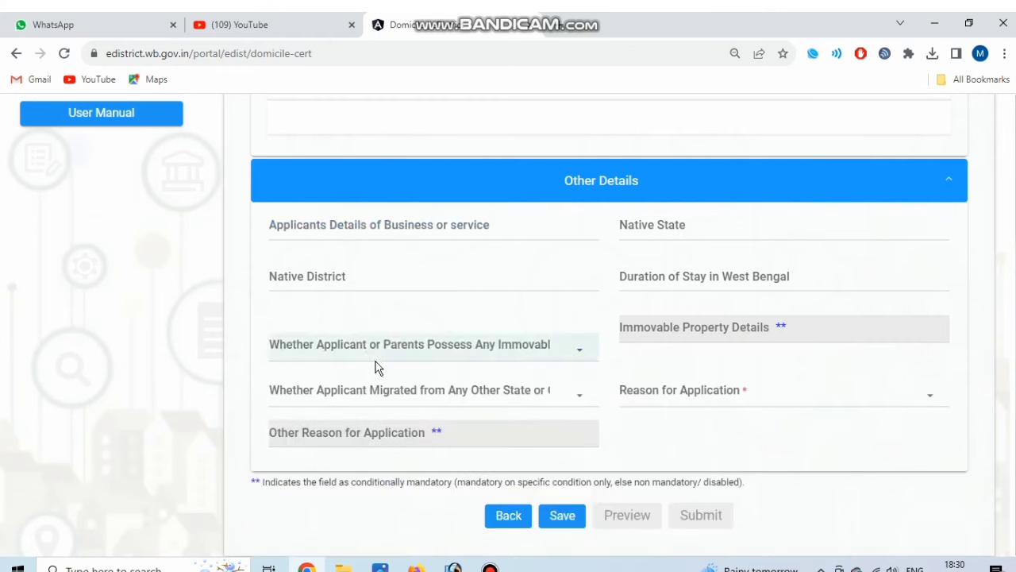
click(457, 356)
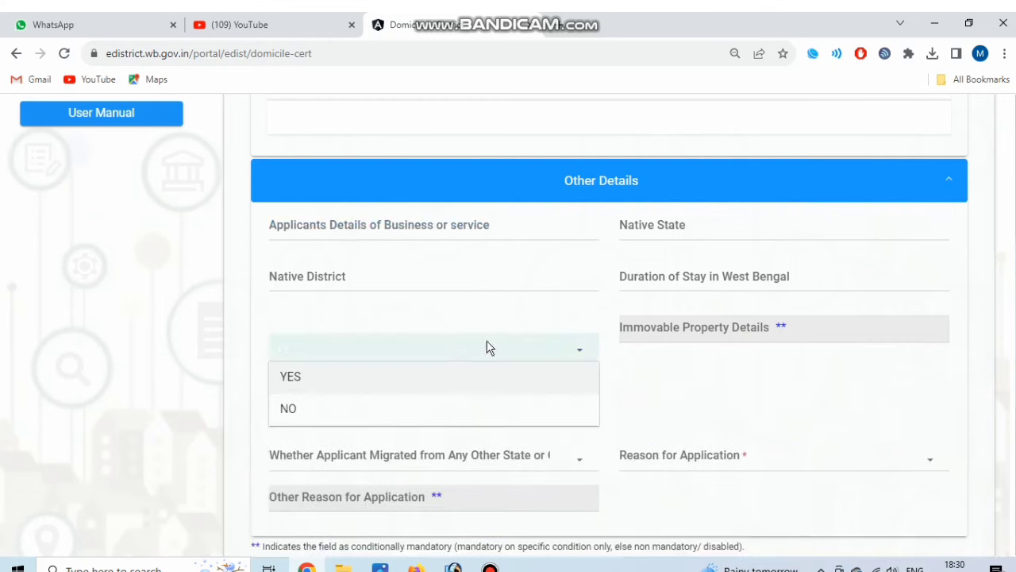
click(601, 336)
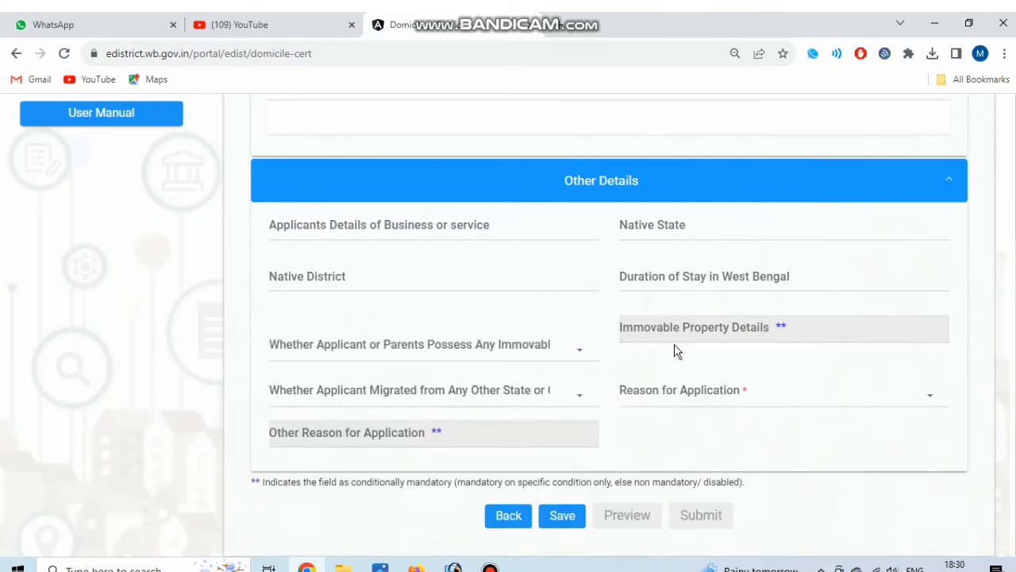
Step: Answer NO to the migration and immovable property questions, and set Reason for Application to Other
click(473, 396)
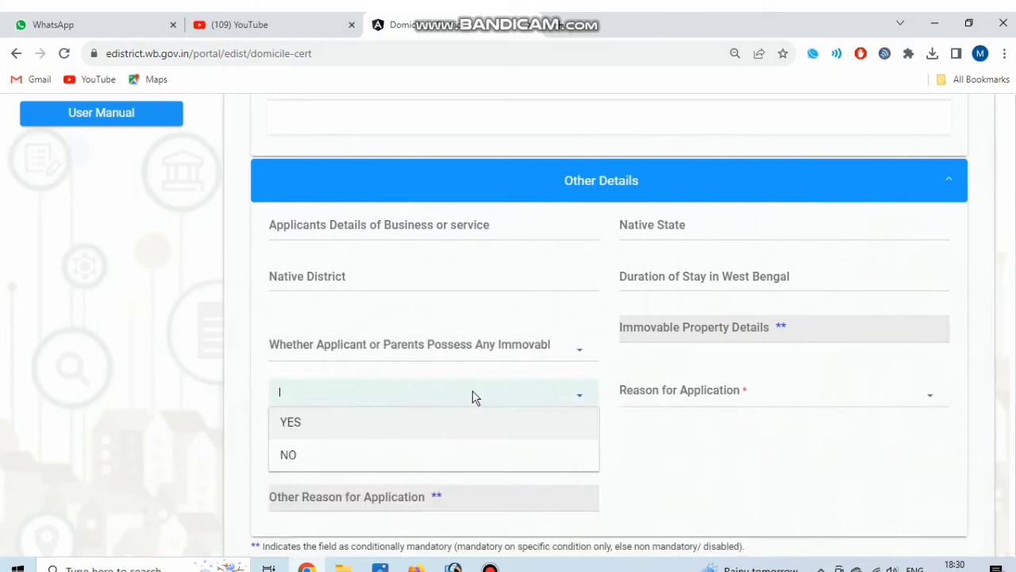
click(423, 454)
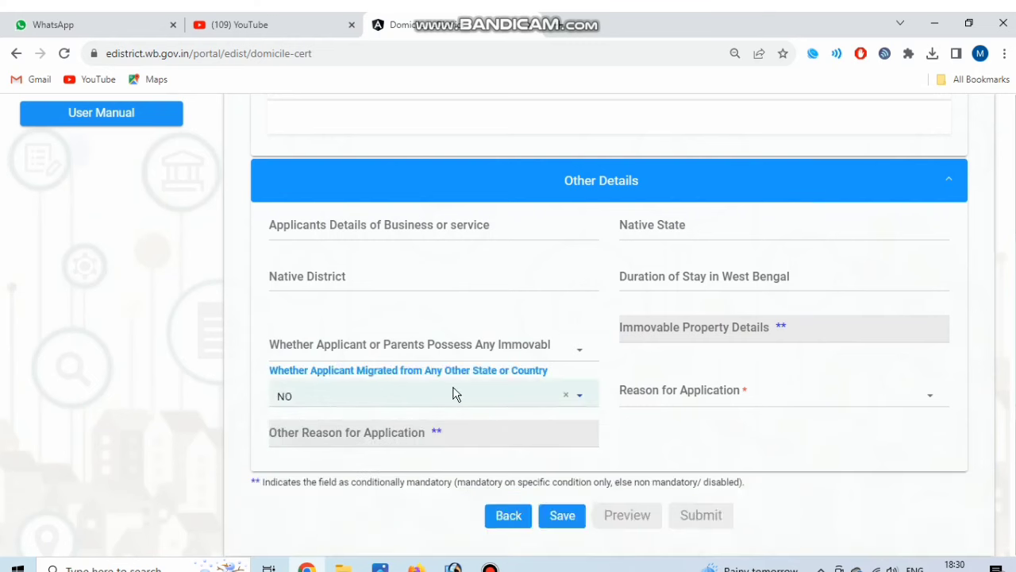
click(493, 352)
click(408, 409)
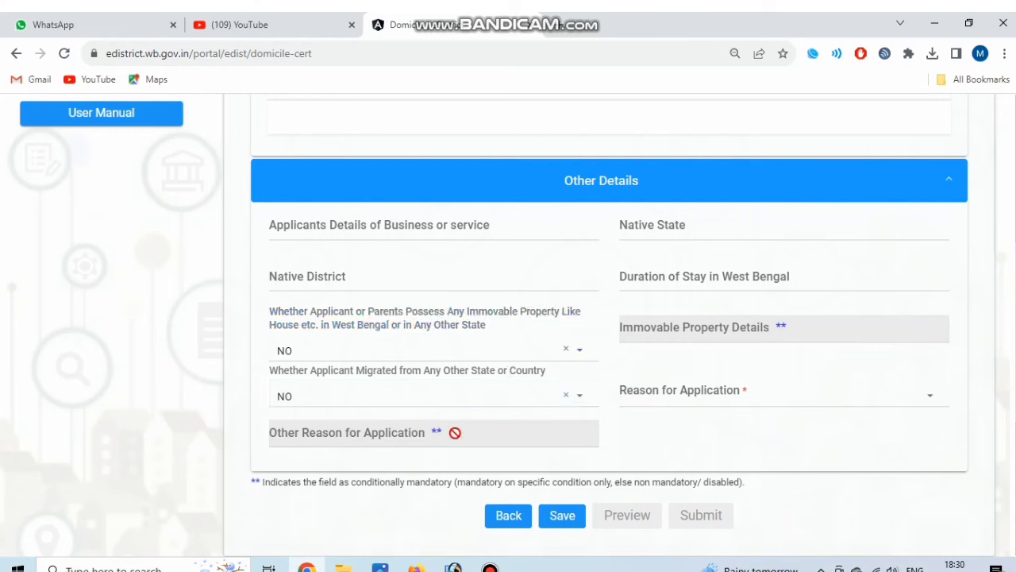
click(676, 400)
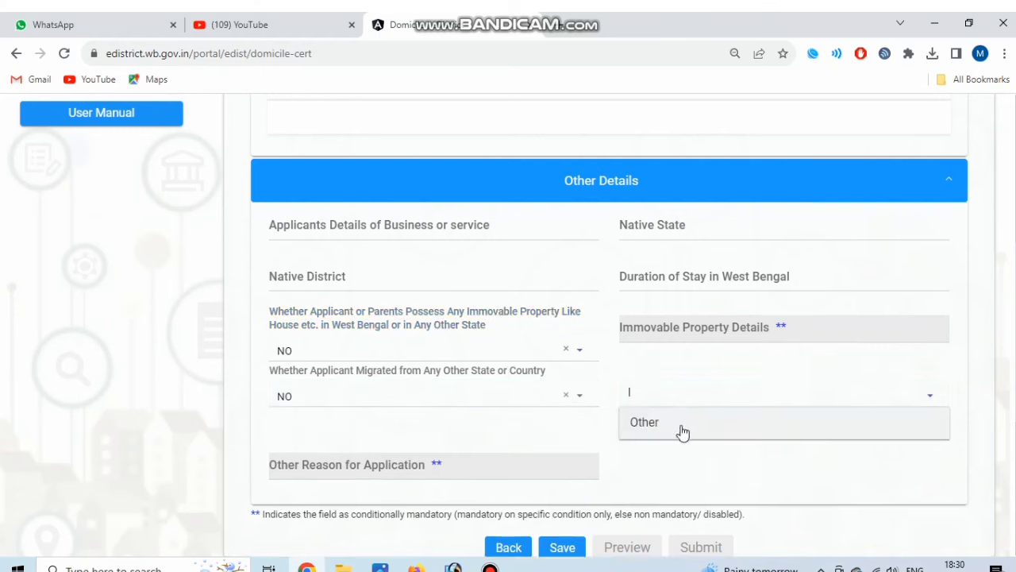
click(682, 426)
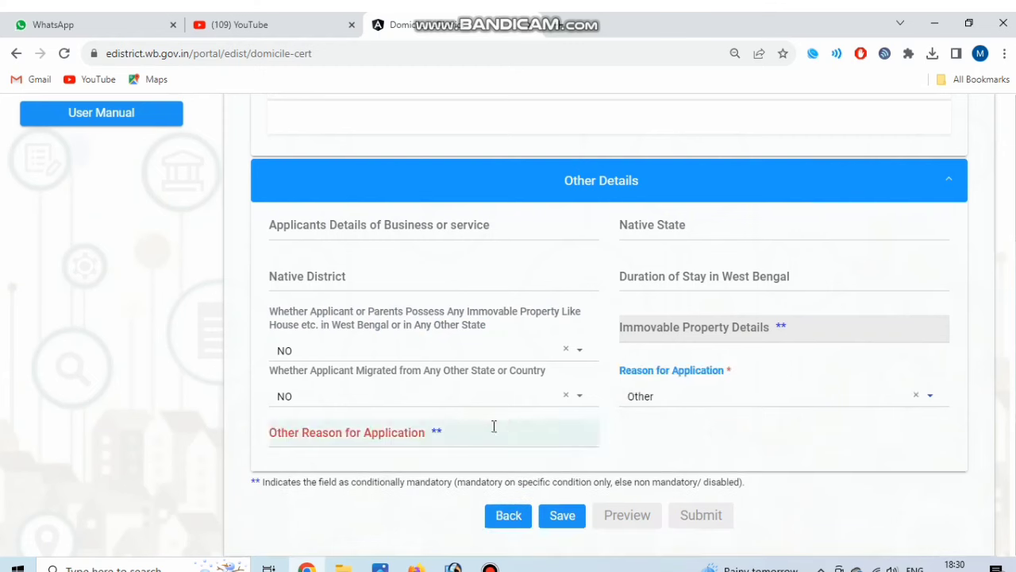
Step: Go through the Other Reason for Application, Immovable Property Details and Duration of Stay in West Bengal fields without filling them in
click(430, 435)
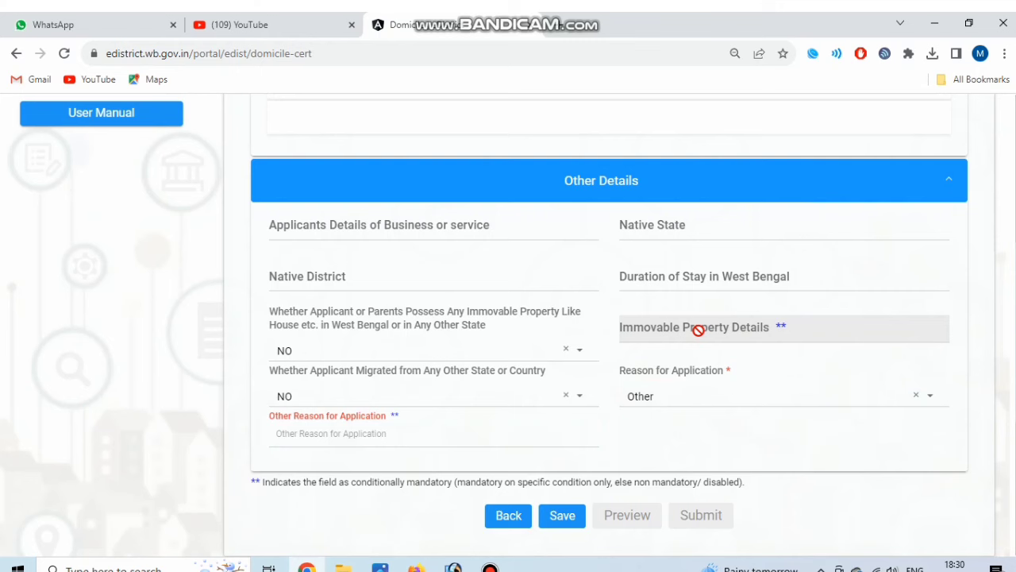
click(698, 330)
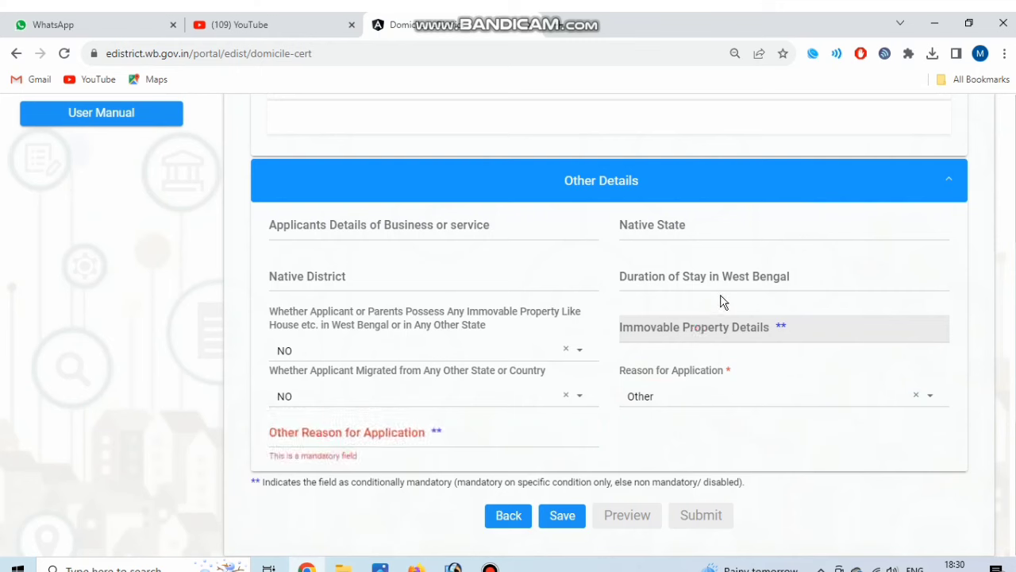
click(683, 278)
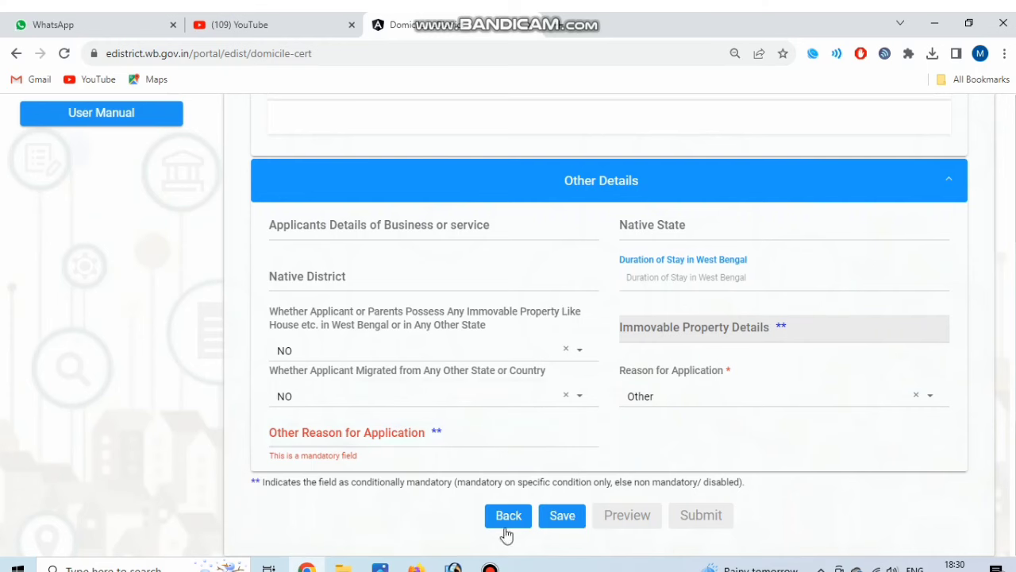
click(490, 566)
click(407, 83)
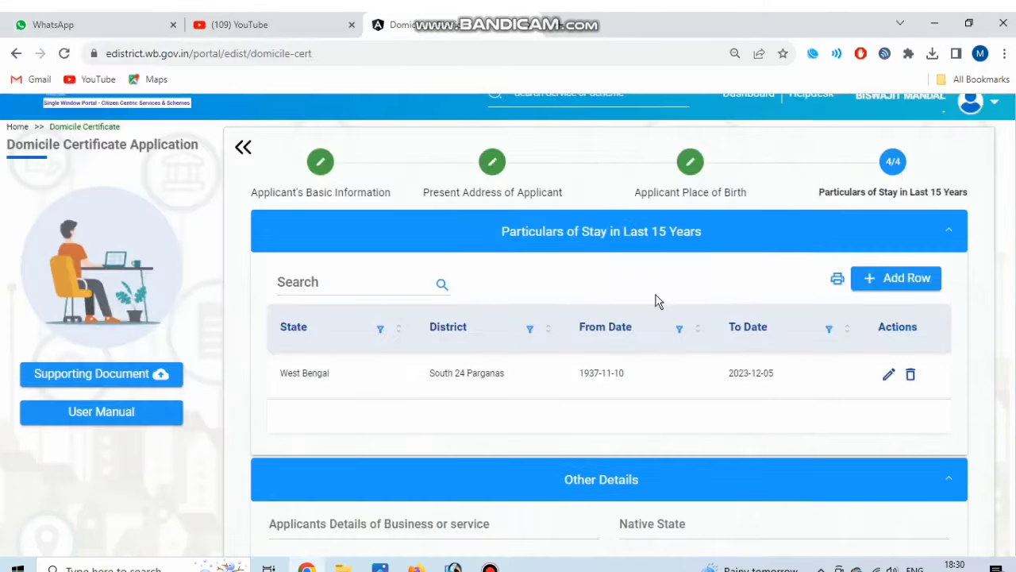
Step: Open the application's supporting documents and set the Identity Proof document to Voter ID
scroll(651, 458, down, 4)
scroll(646, 474, down, 4)
scroll(647, 475, up, 4)
scroll(648, 474, up, 1)
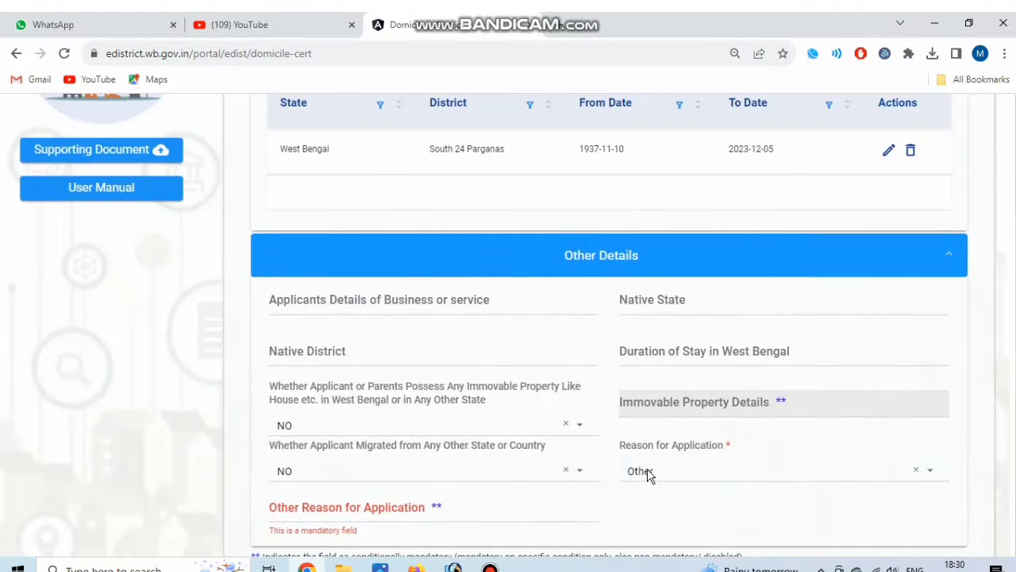
scroll(331, 442, up, 3)
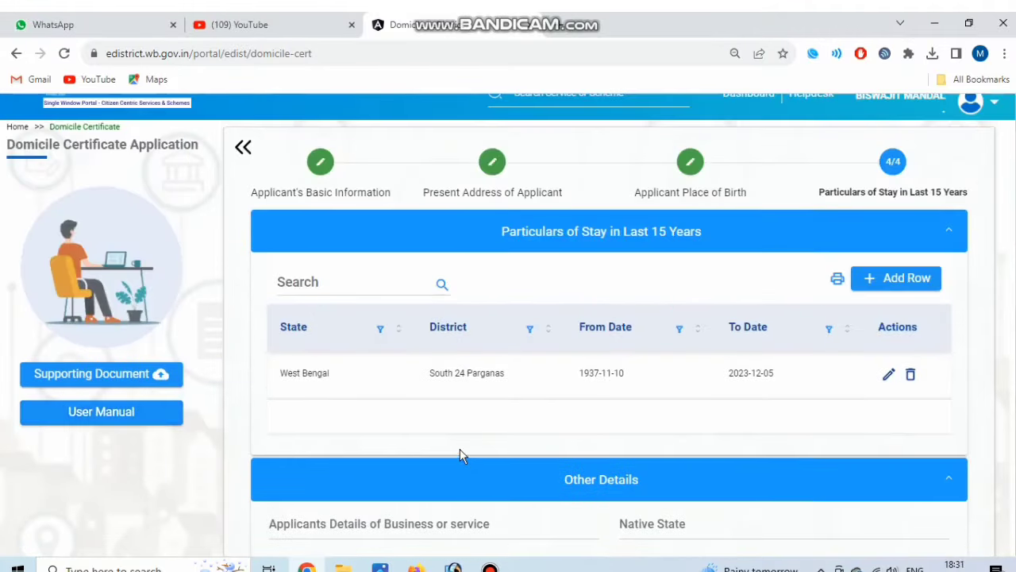
click(116, 378)
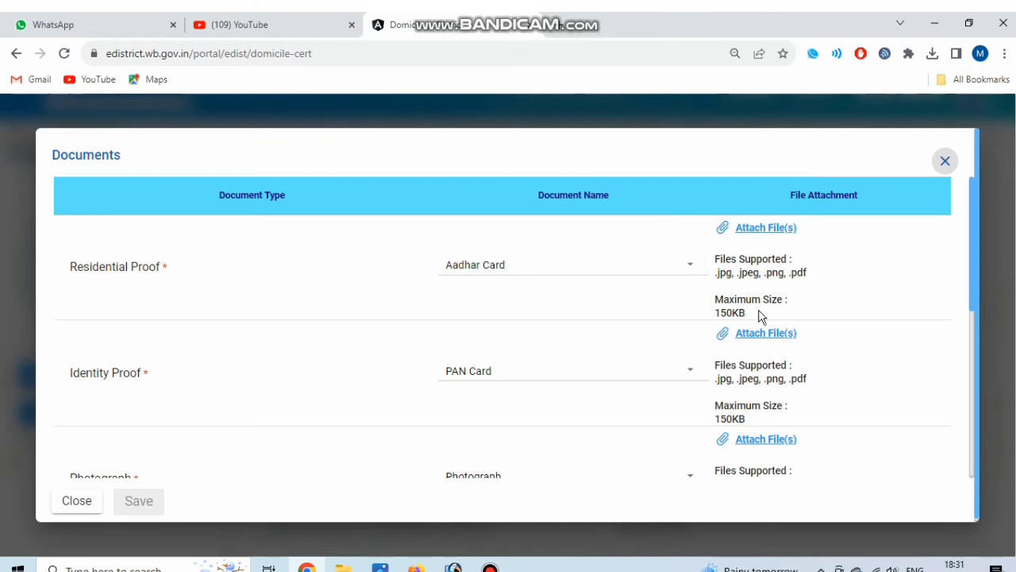
drag(754, 316, 722, 301)
scroll(608, 376, down, 1)
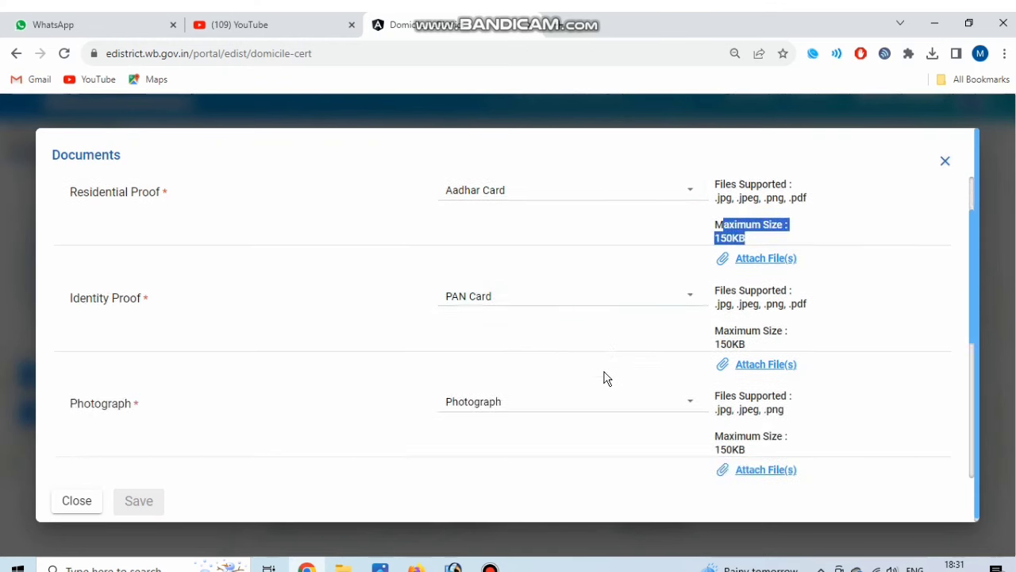
click(522, 306)
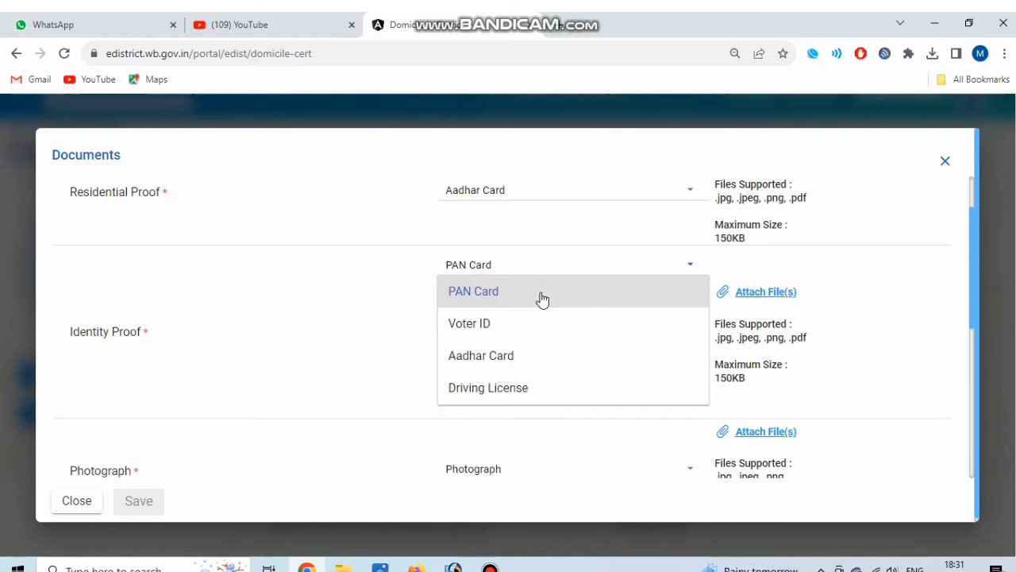
click(524, 335)
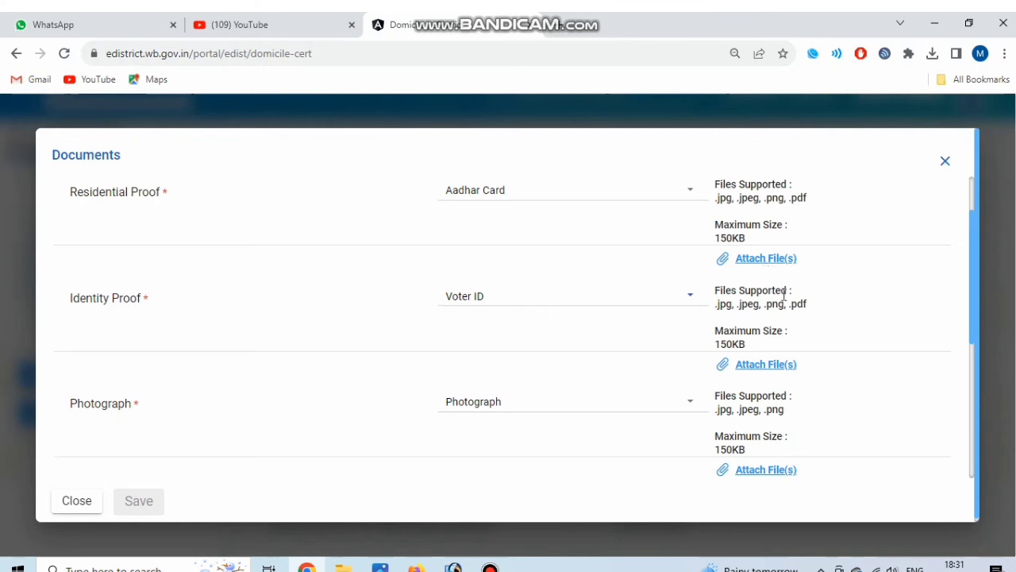
Step: Select Birth Certificate as the Proof of Birth document
scroll(603, 381, down, 1)
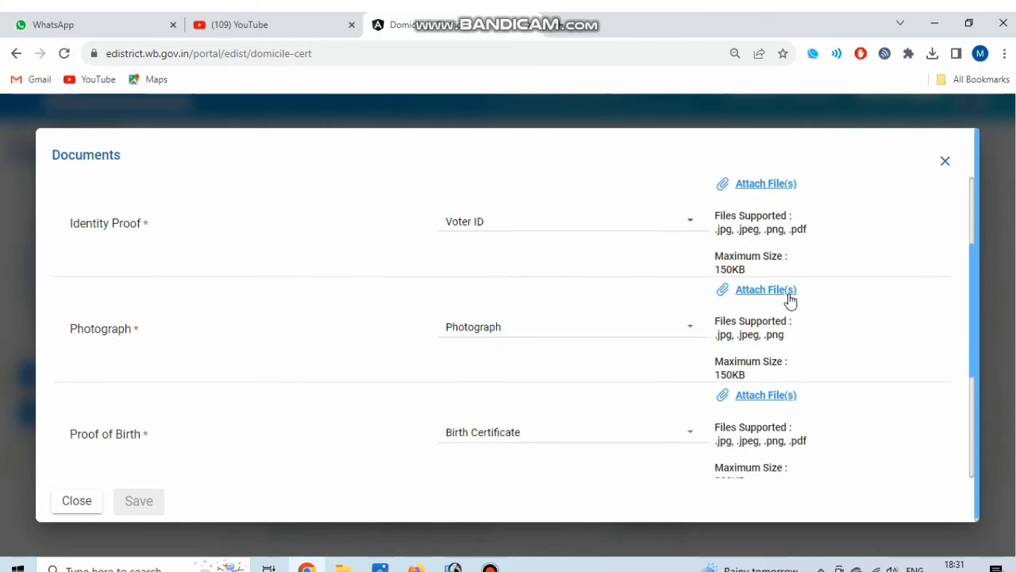
click(494, 435)
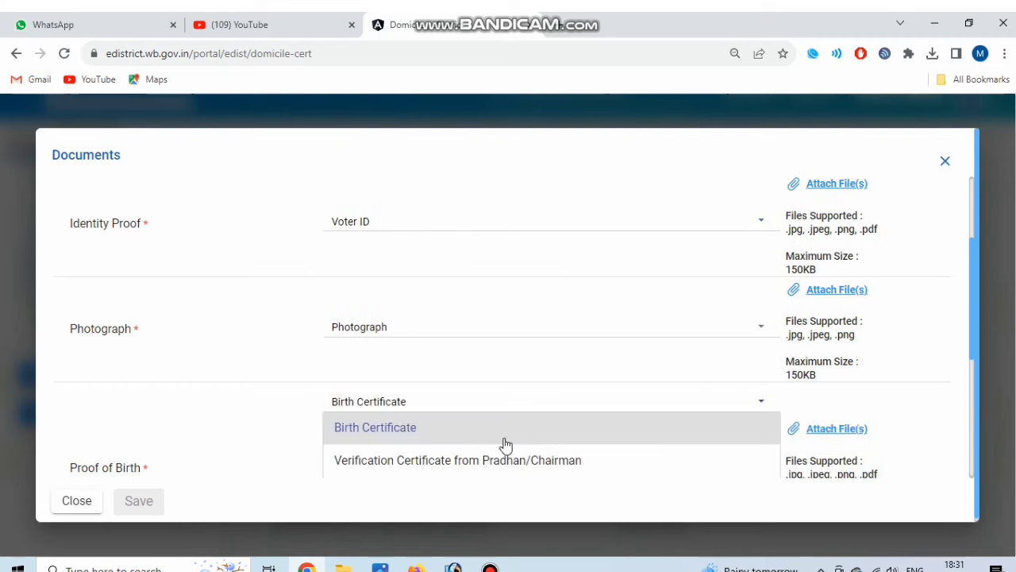
scroll(497, 443, down, 1)
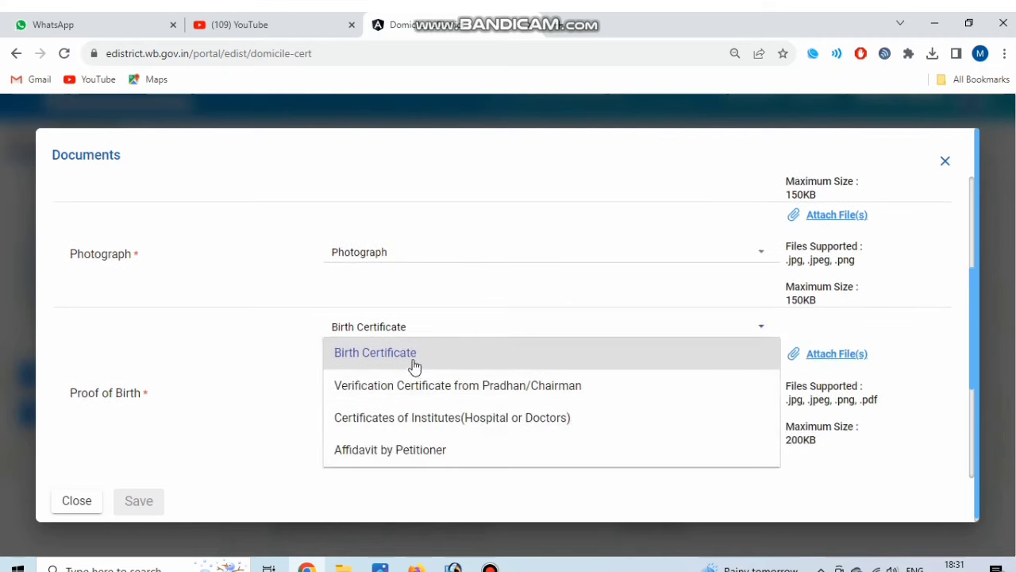
click(414, 363)
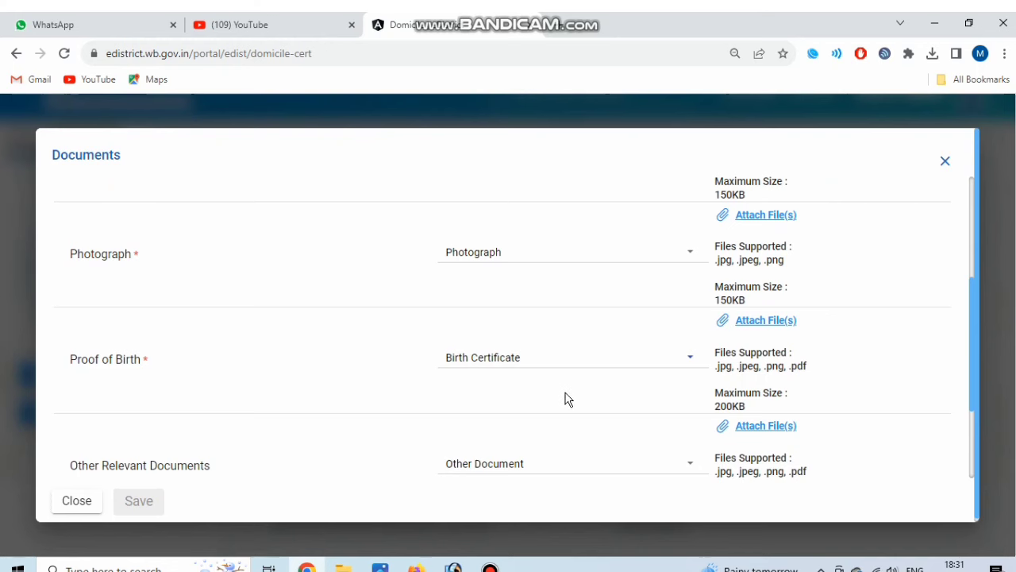
Step: Accept the declaration below the document list and close the supporting documents without saving
scroll(565, 403, down, 1)
scroll(476, 389, down, 1)
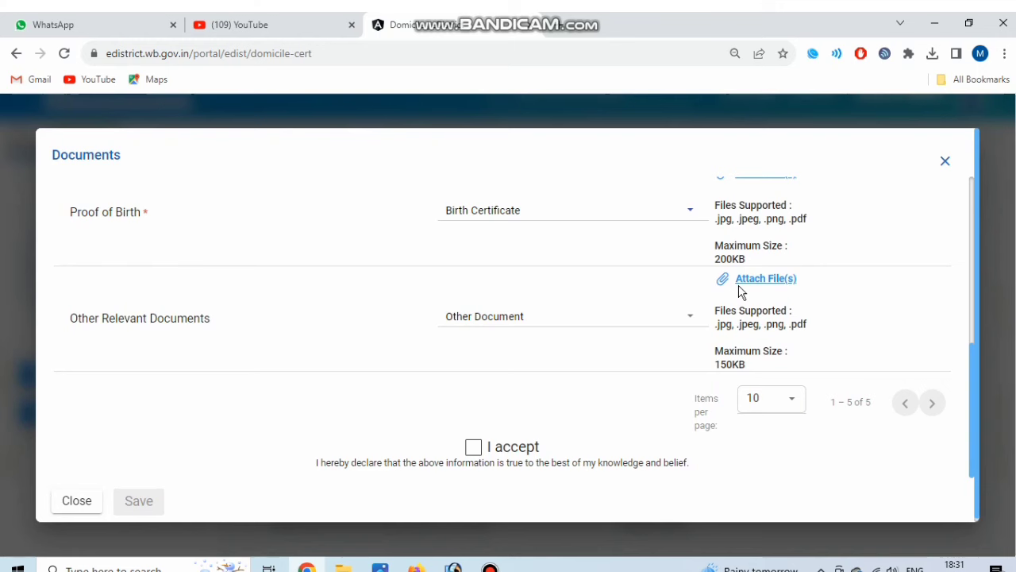
click(473, 449)
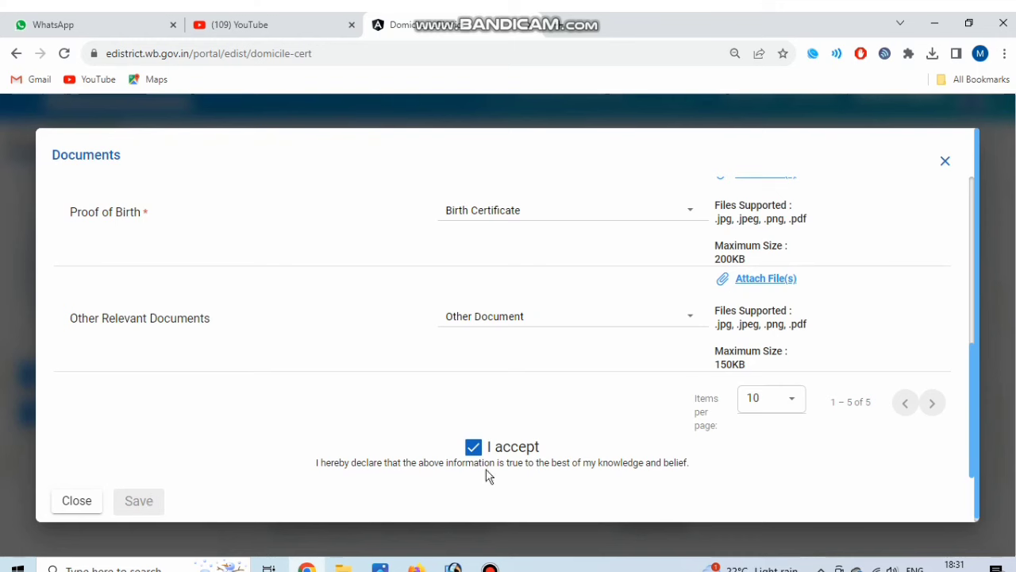
click(945, 163)
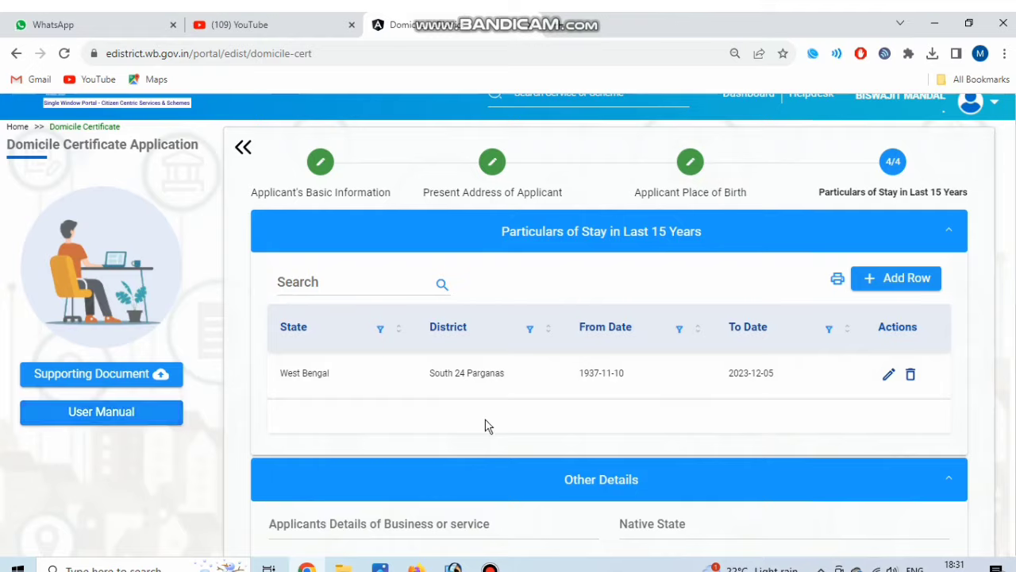
Step: Preview the domicile certificate application, look through all its pages and close the preview
scroll(594, 414, down, 2)
scroll(619, 449, down, 4)
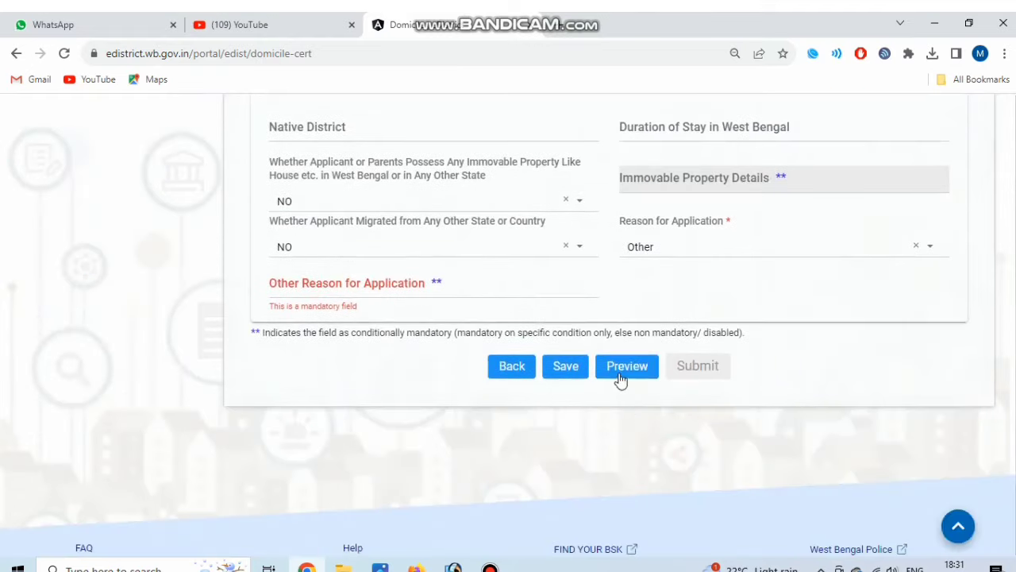
click(622, 373)
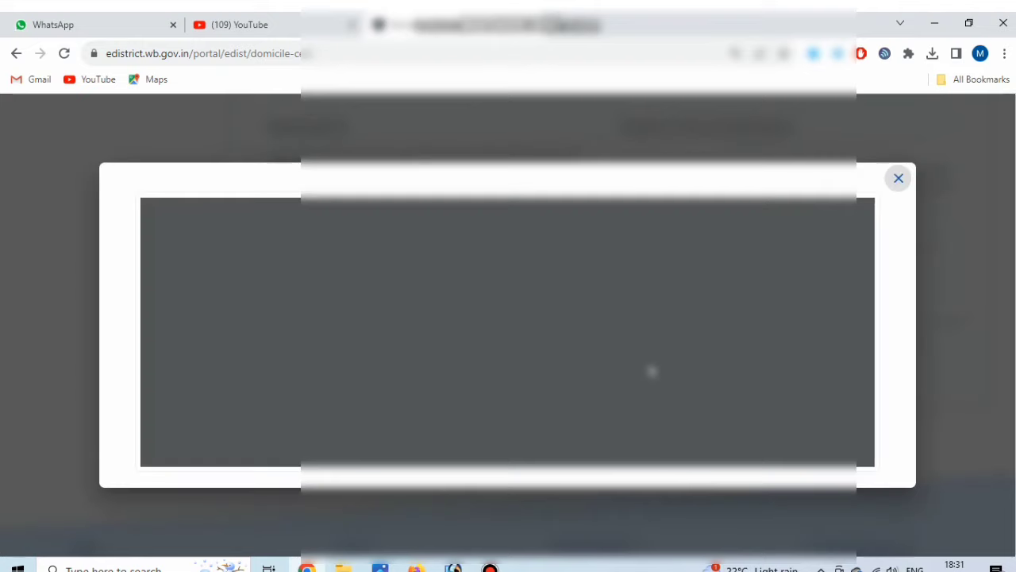
scroll(657, 373, down, 4)
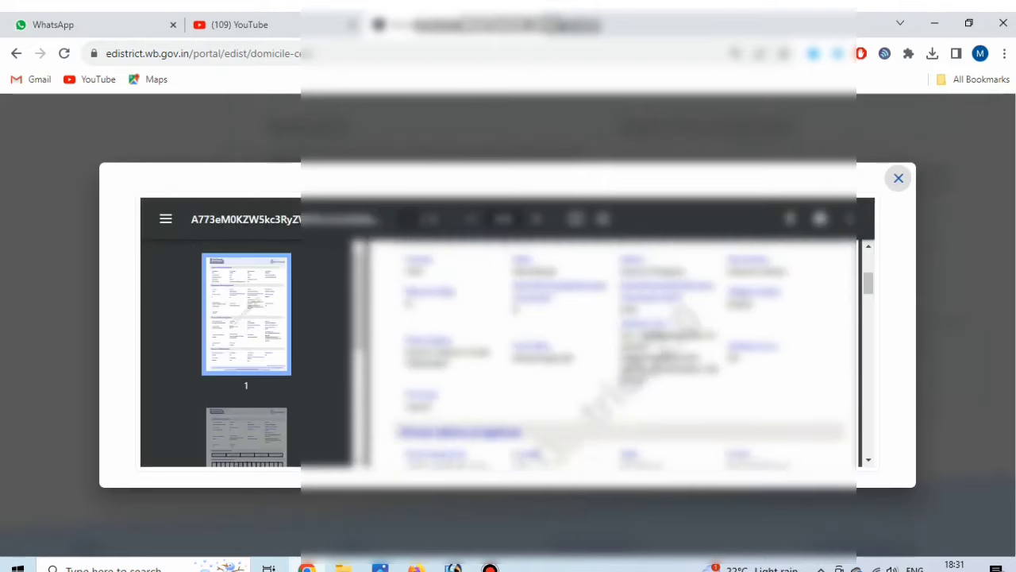
scroll(658, 390, down, 3)
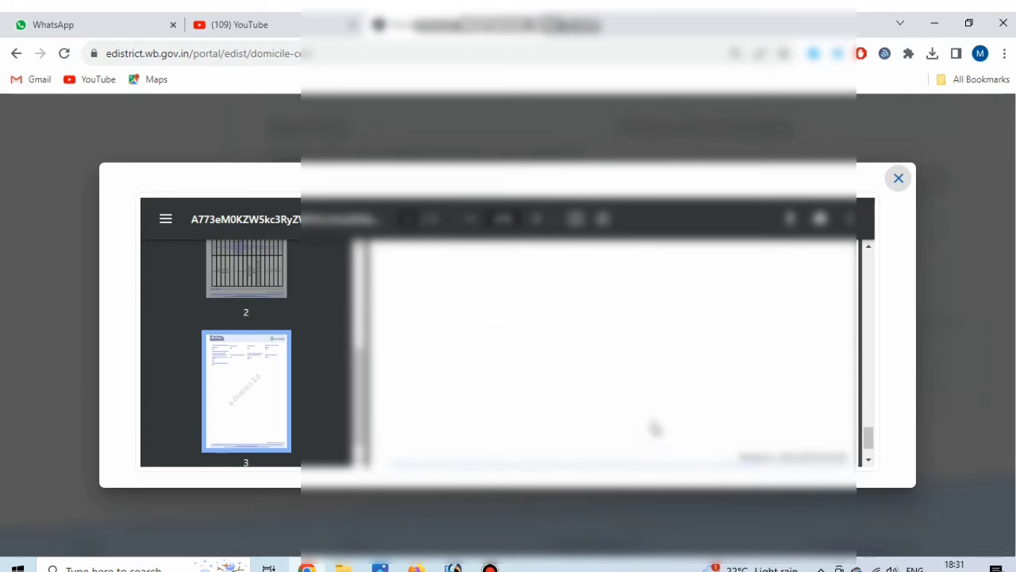
scroll(653, 428, up, 5)
click(898, 179)
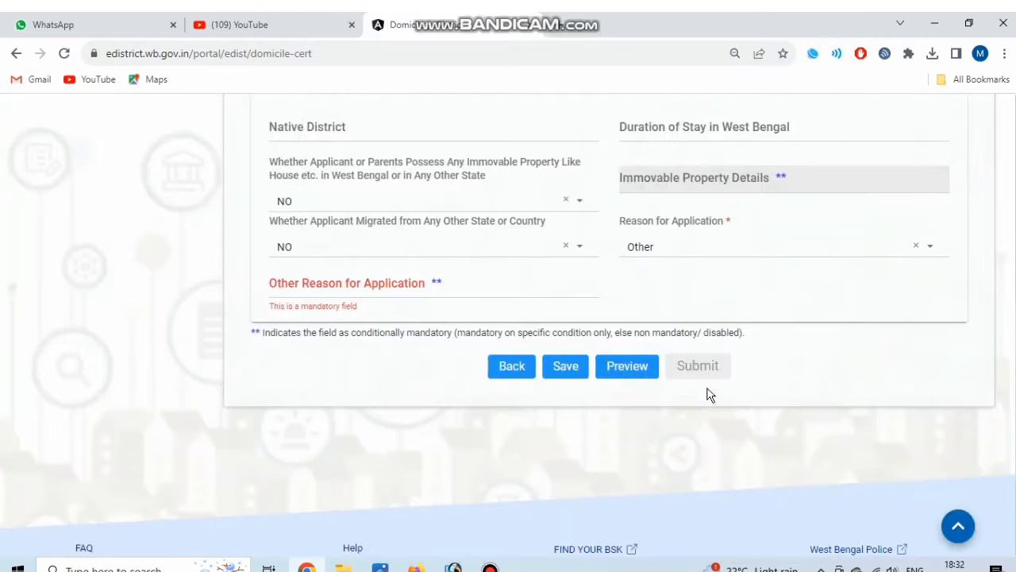
Step: Go to the Dashboard and look over the list of applications with their statuses and available actions
scroll(708, 395, up, 1)
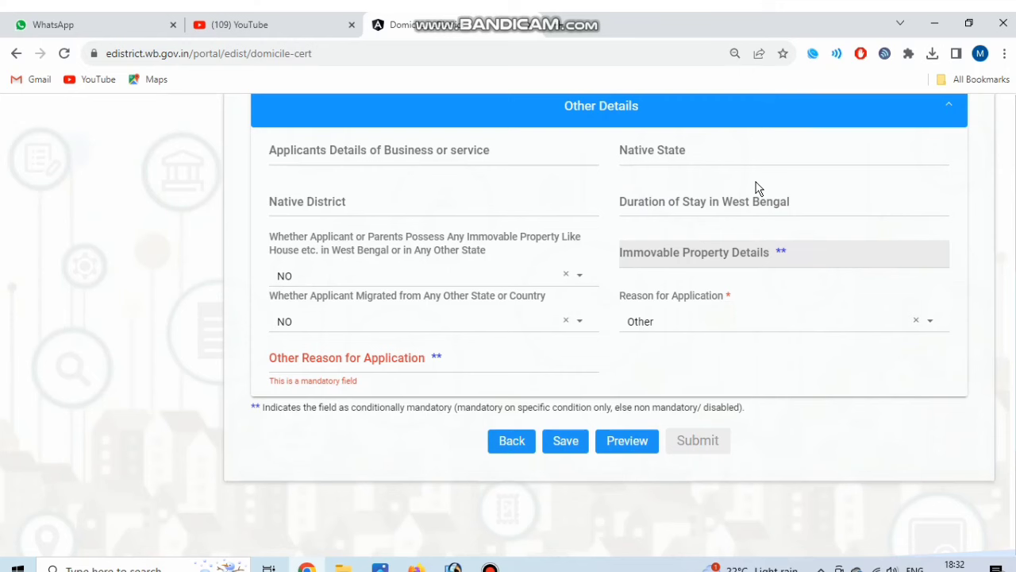
scroll(834, 286, up, 1)
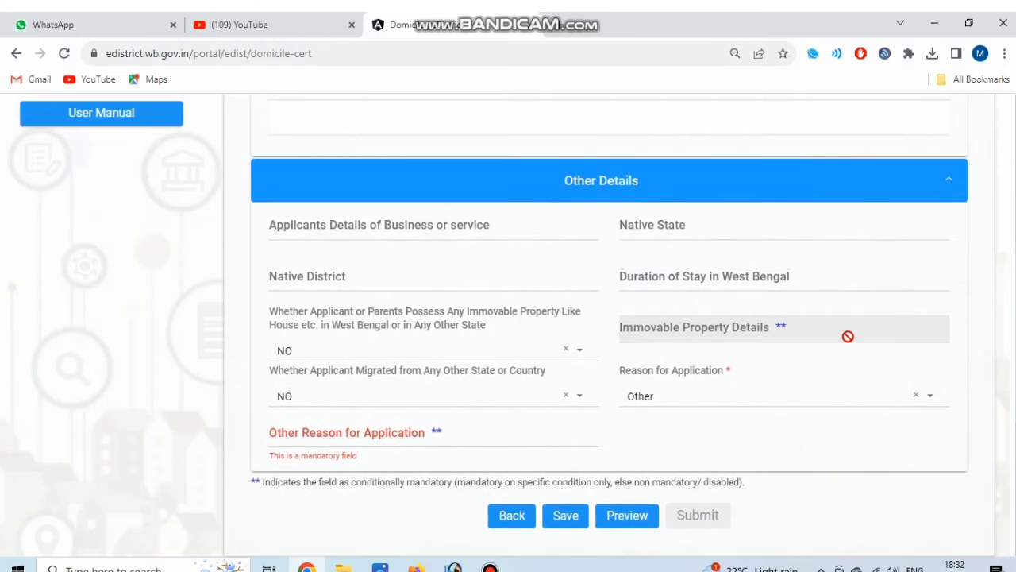
scroll(857, 344, up, 5)
click(747, 170)
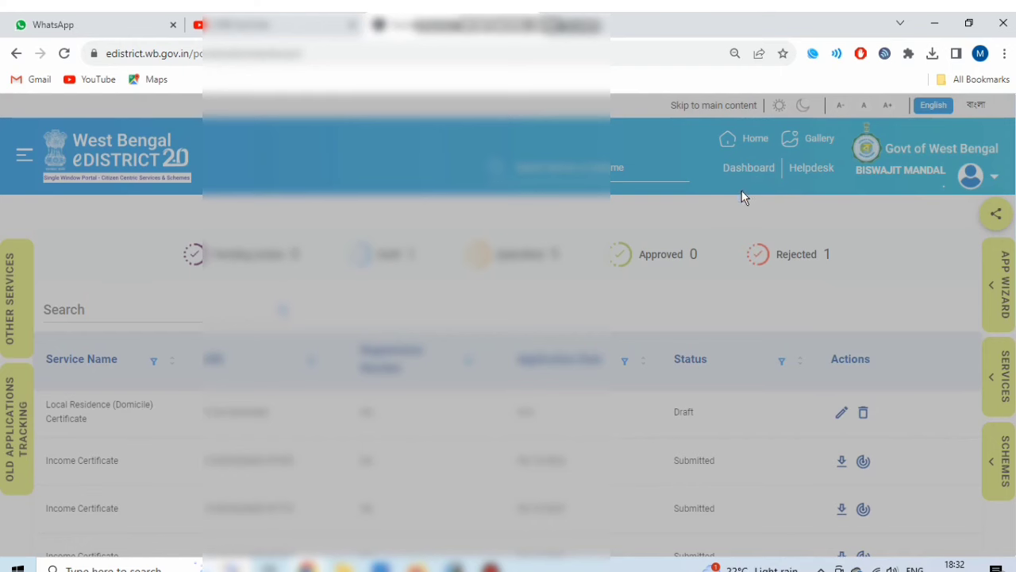
scroll(750, 217, down, 2)
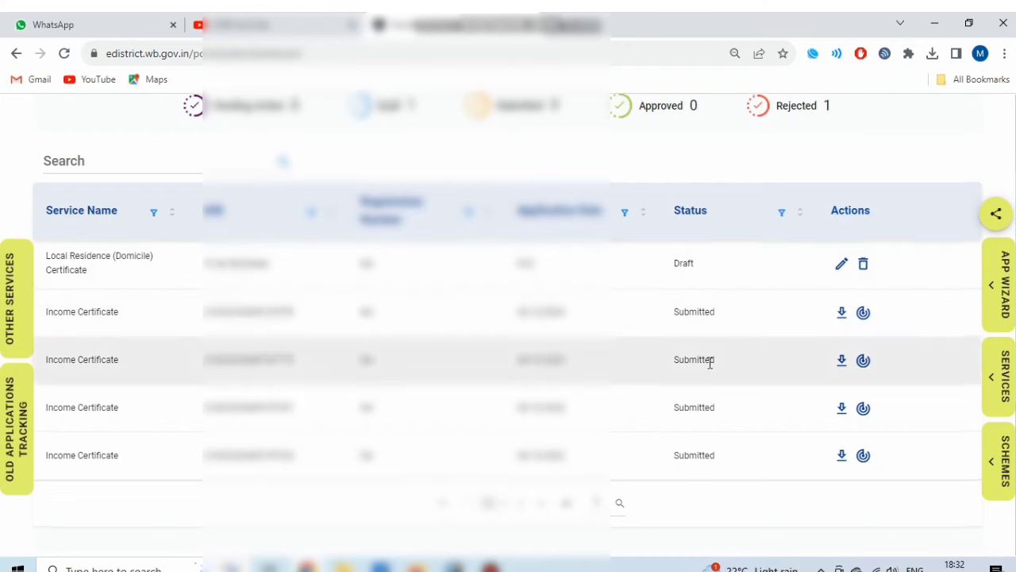
scroll(816, 372, up, 2)
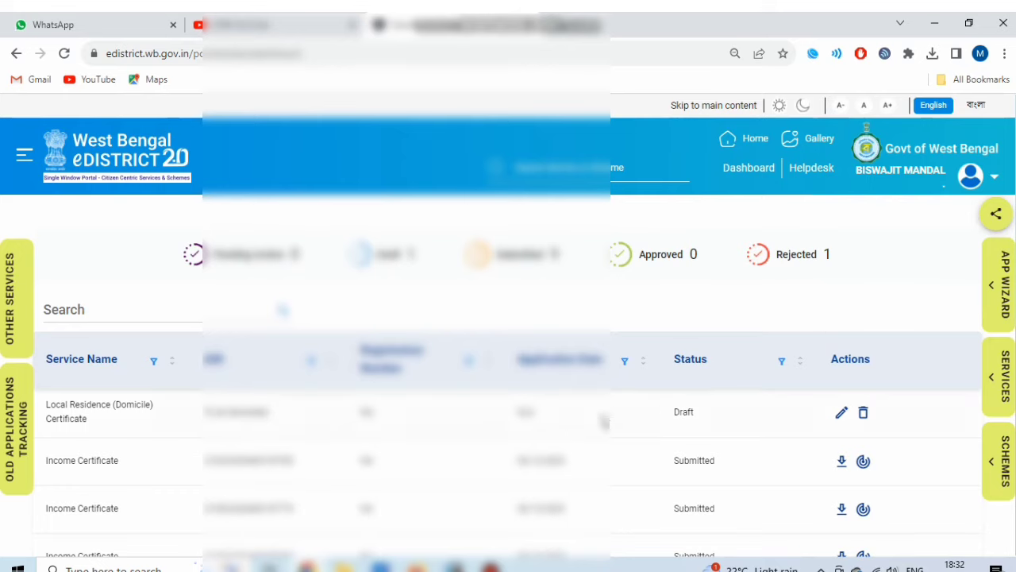
scroll(603, 421, down, 2)
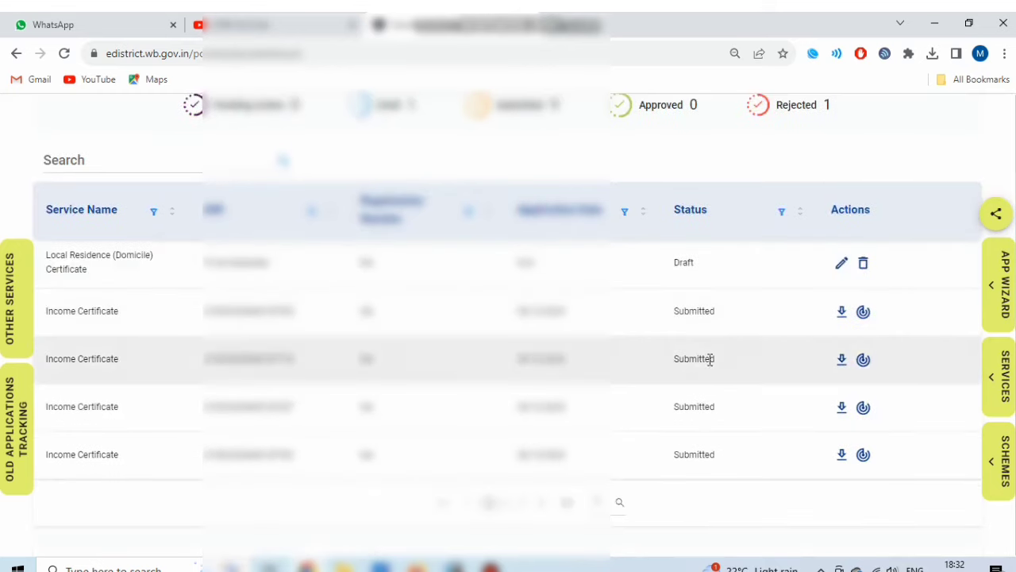
scroll(710, 359, up, 2)
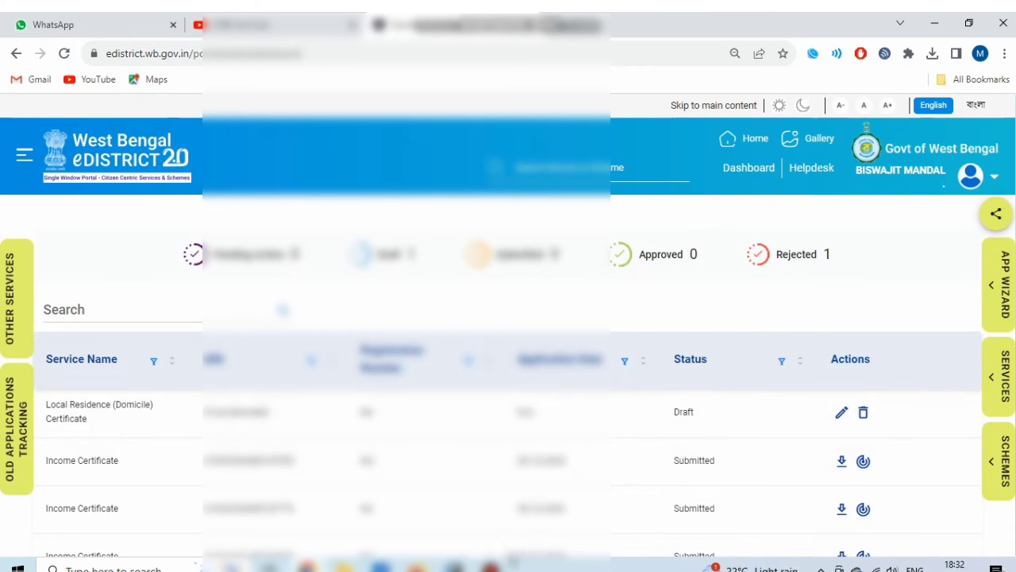
click(490, 566)
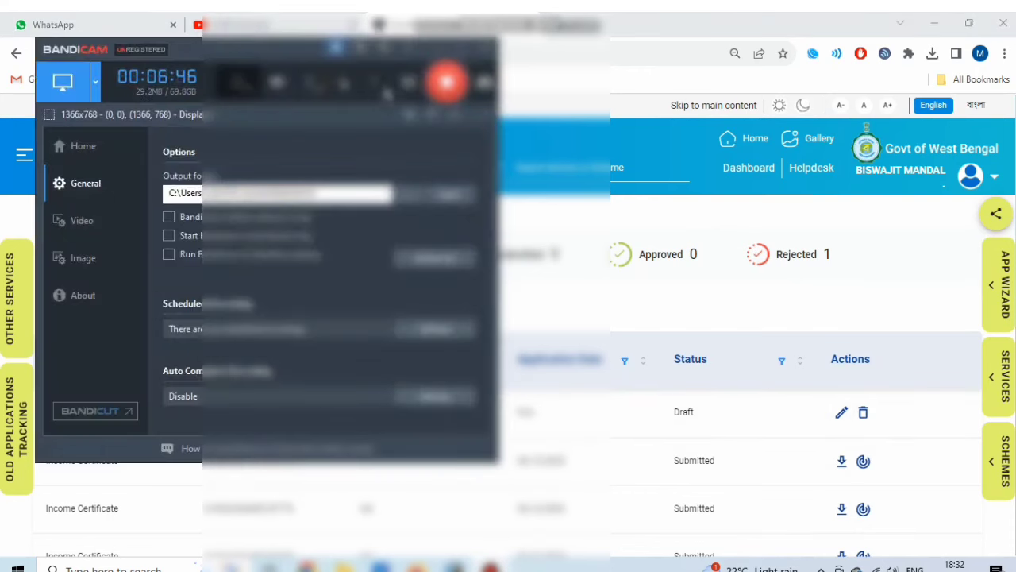